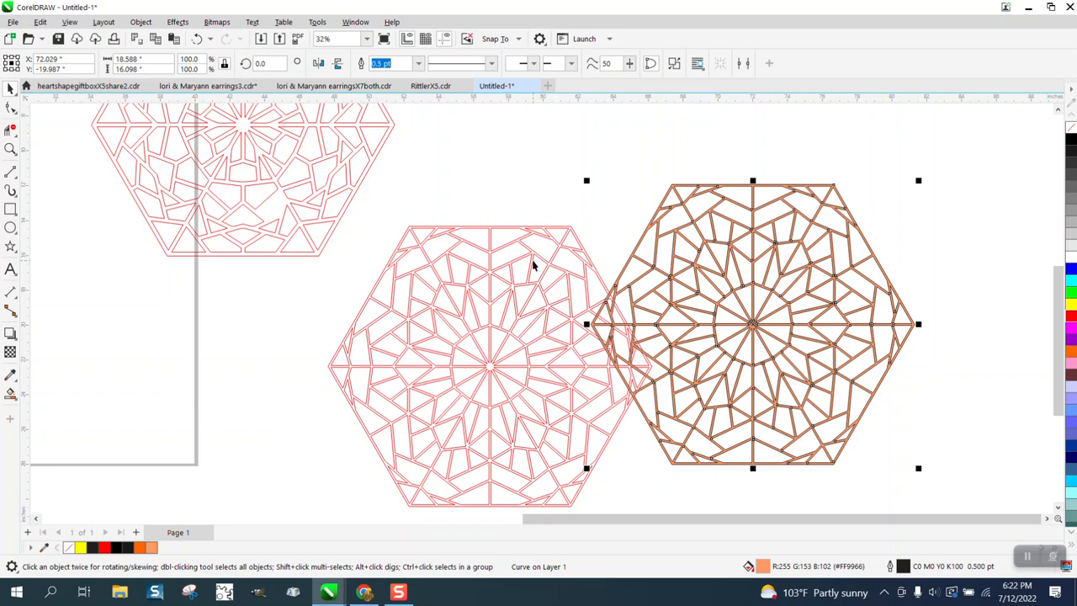
Delete the red-outlined lattice copy that overlaps the orange-filled hexagonal lattice.
left_click(532, 264)
key("Delete")
scroll(531, 263, "down", 2)
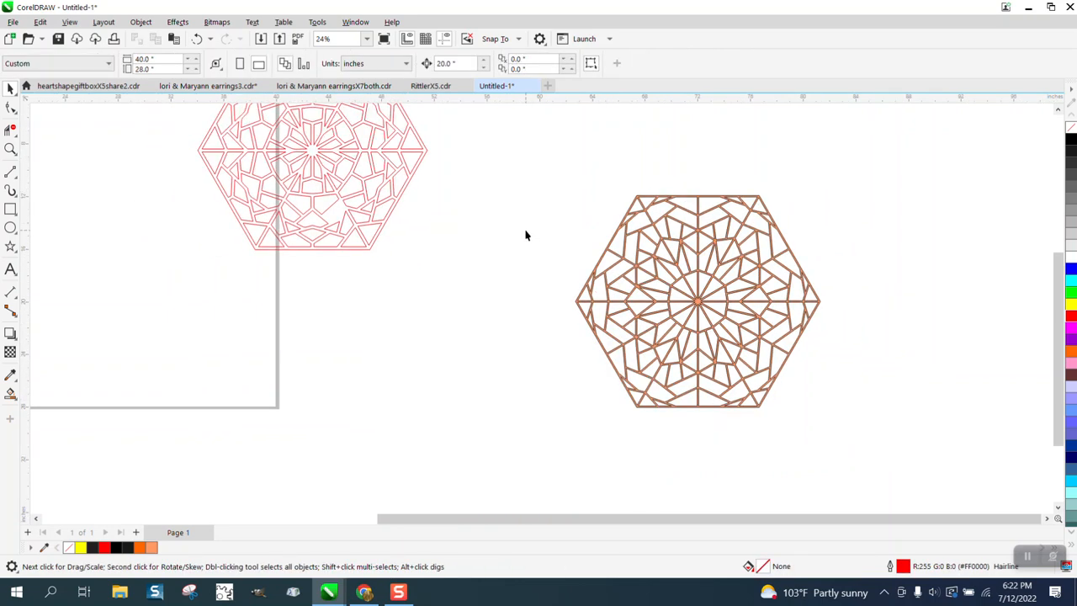
Draw a rectangle about 29.2 × 22.8 inches around the orange lattice and Smart Fill the area between the rectangle and the lattice.
left_click(10, 208)
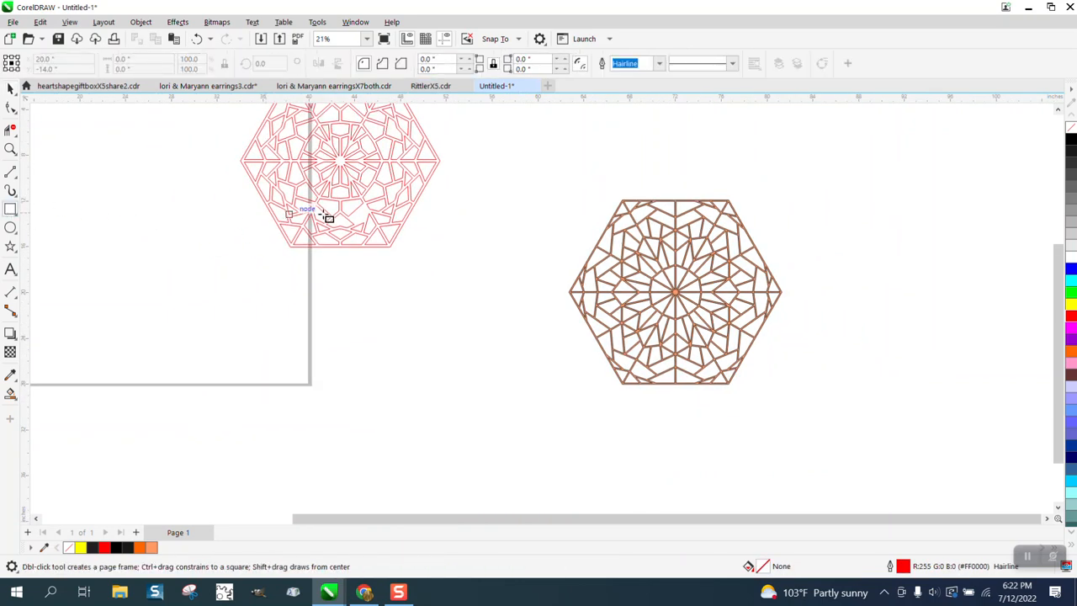
left_click_drag(526, 166, 861, 429)
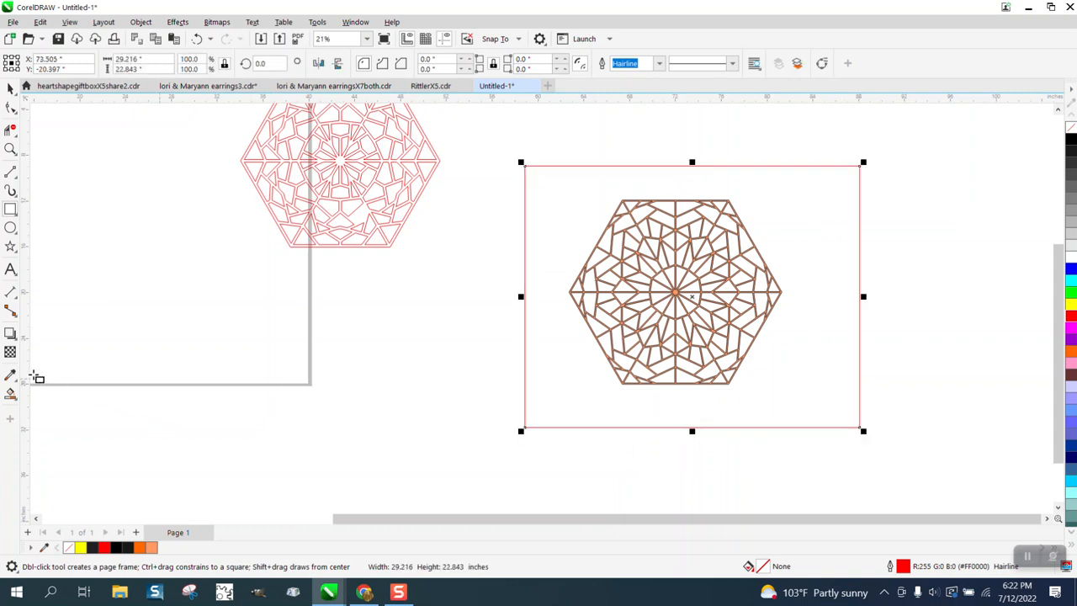
left_click(10, 393)
left_click(555, 311)
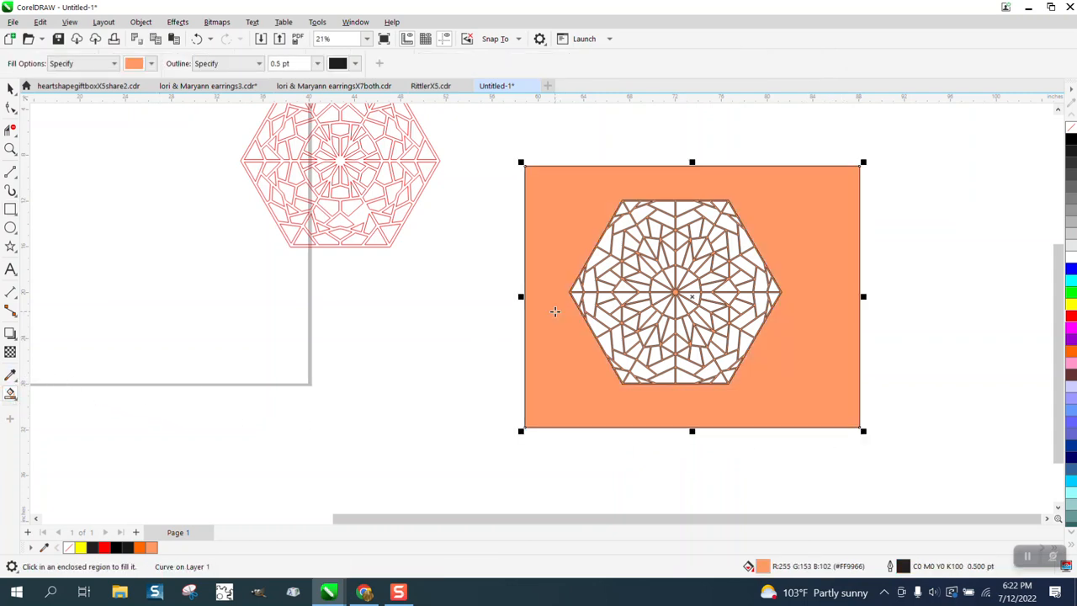
Centre the new orange filled shape on the page and break its curve apart.
key("p")
scroll(735, 380, "down", 1)
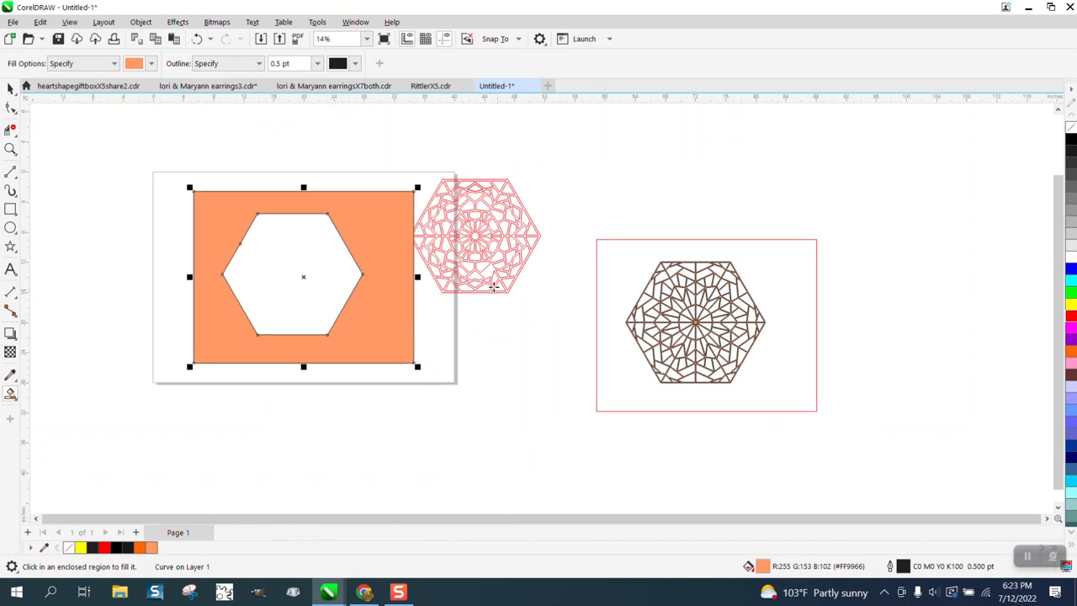
left_click(140, 21)
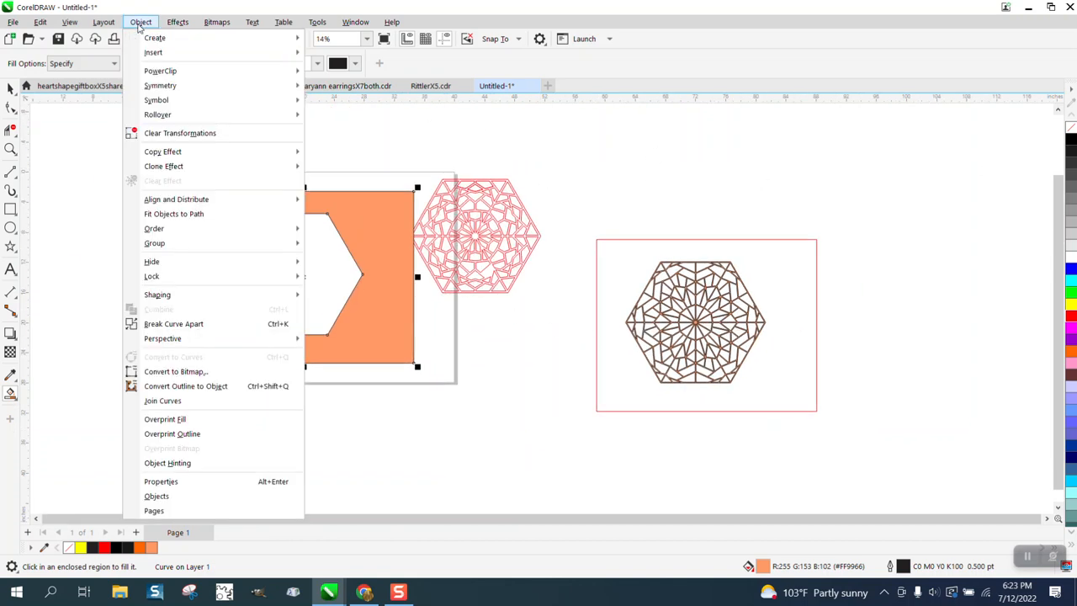
left_click(159, 326)
key("space")
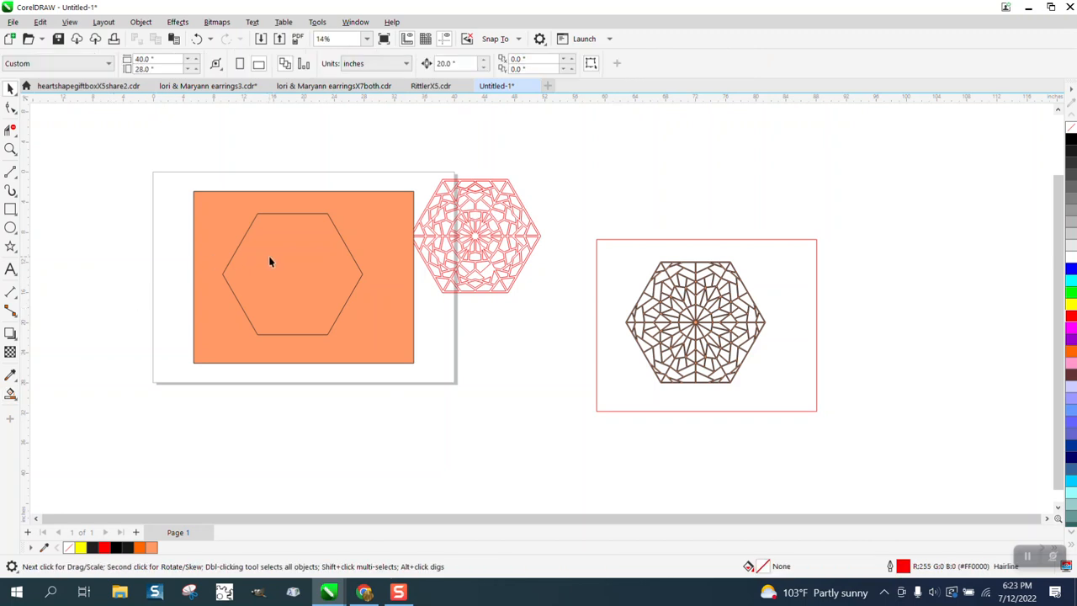
Move the inner hexagon 20 inches down with its fill removed, and delete the orange rectangle.
left_click(289, 261)
key("shift+Down")
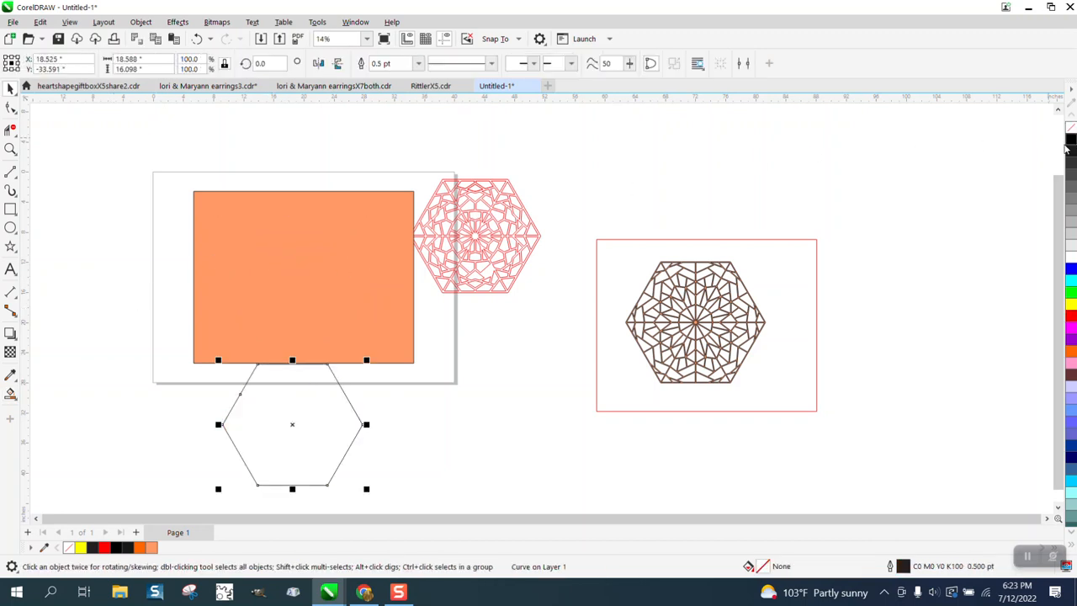
left_click(263, 286)
key("Delete")
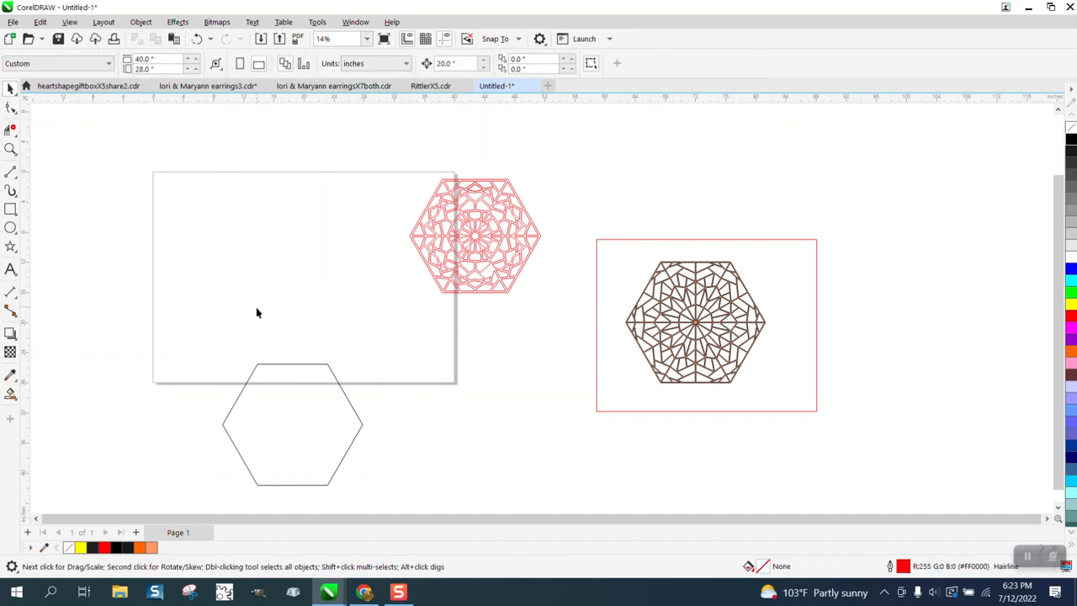
Centre the empty hexagon on the page and fill it with blue.
left_click(277, 386)
key("shift+Up")
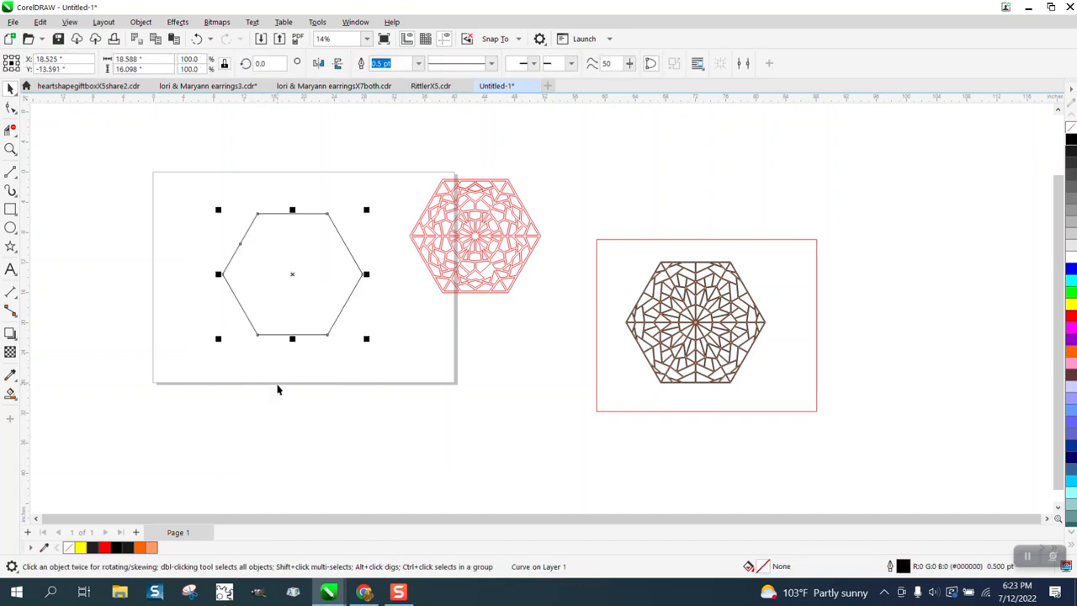
key("p")
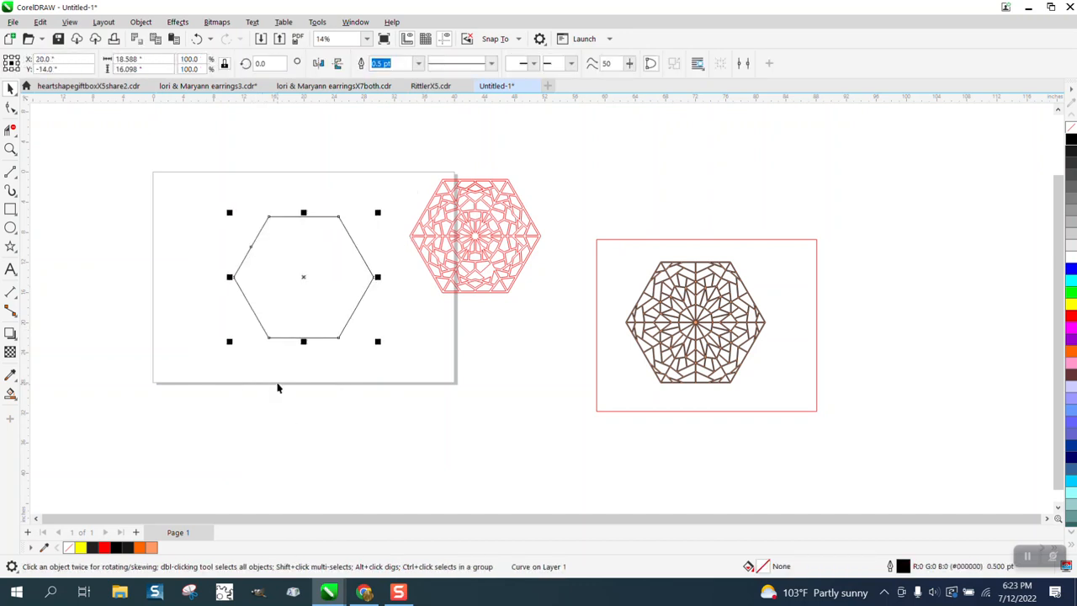
left_click(1071, 270)
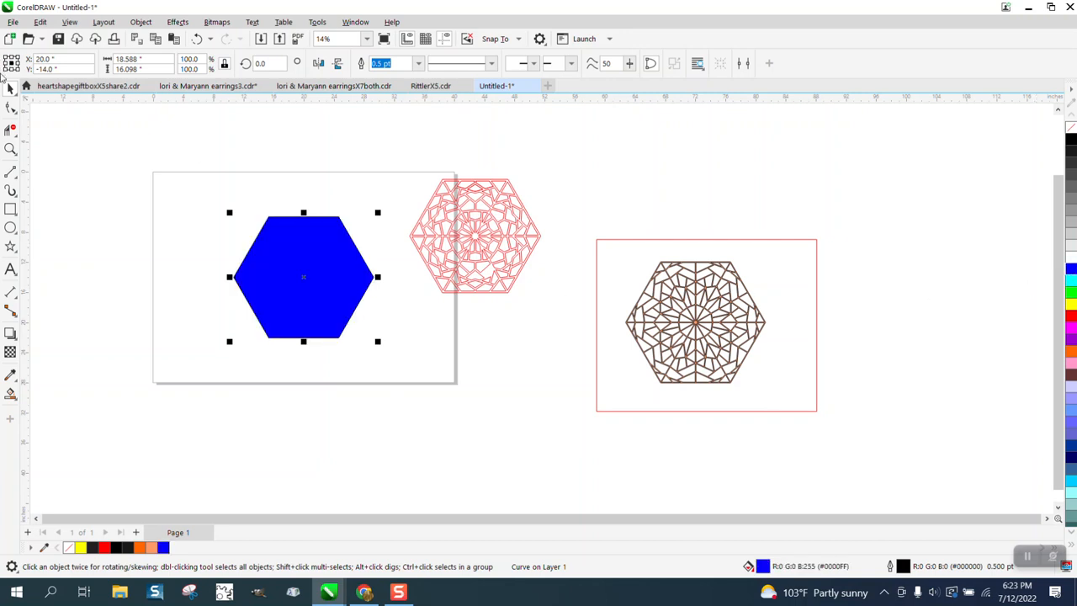
Delete the red rectangle around the lattice and centre the lattice on the page over the blue hexagon.
left_click(670, 264)
key("Delete")
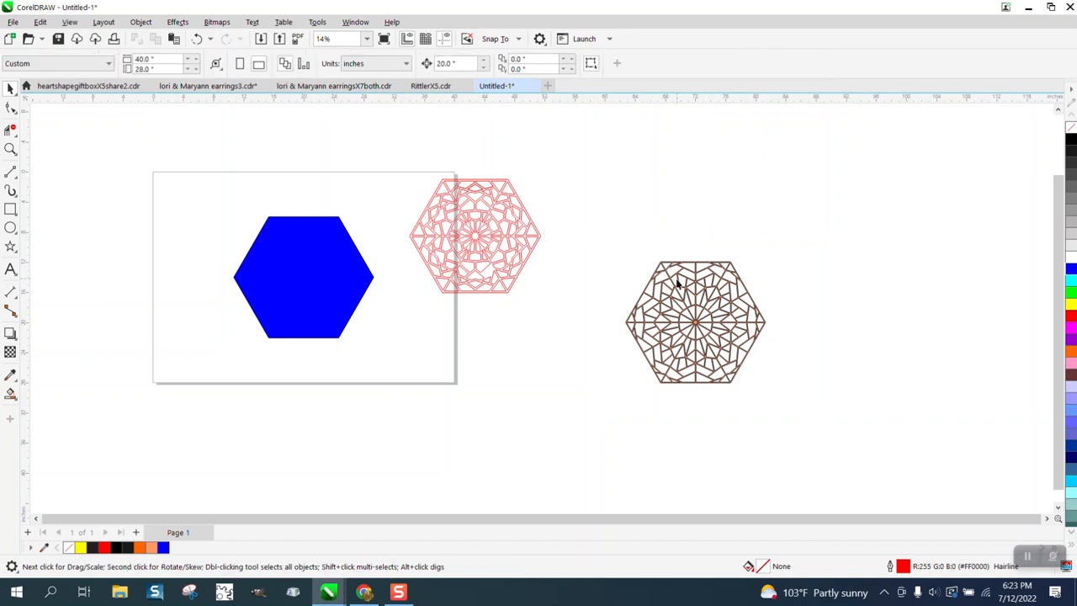
left_click(678, 278)
key("p")
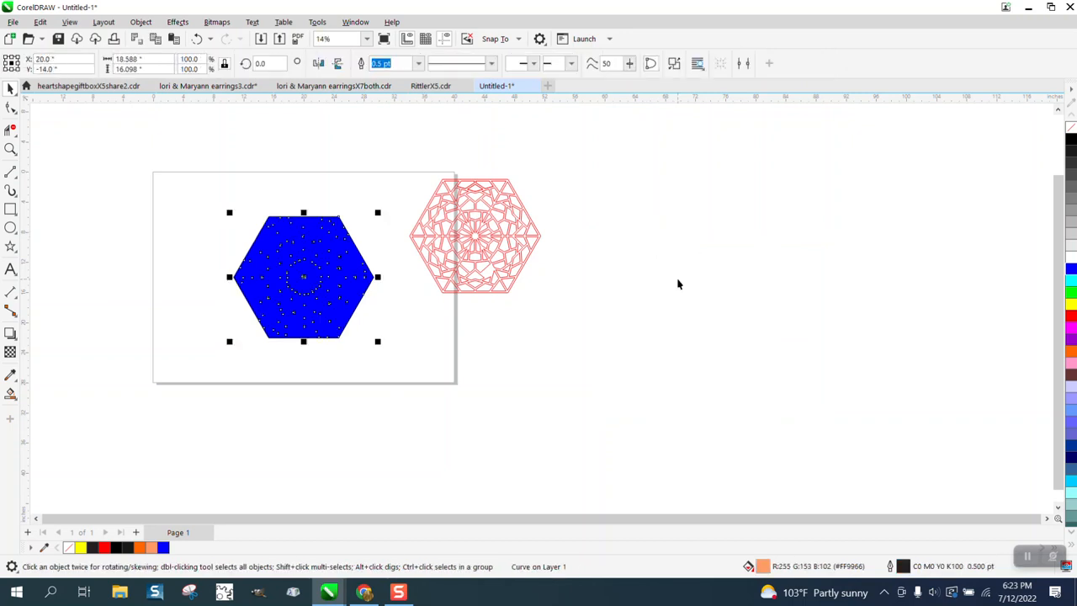
Bring the lattice to the front of the page so it lies above the blue hexagon.
left_click(140, 21)
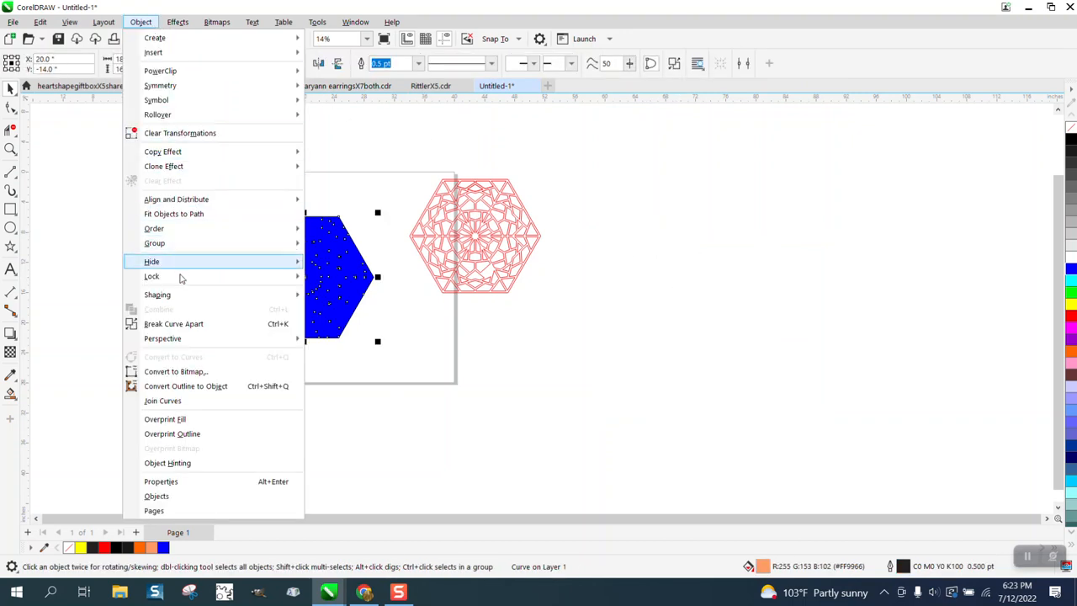
mouse_move(253, 235)
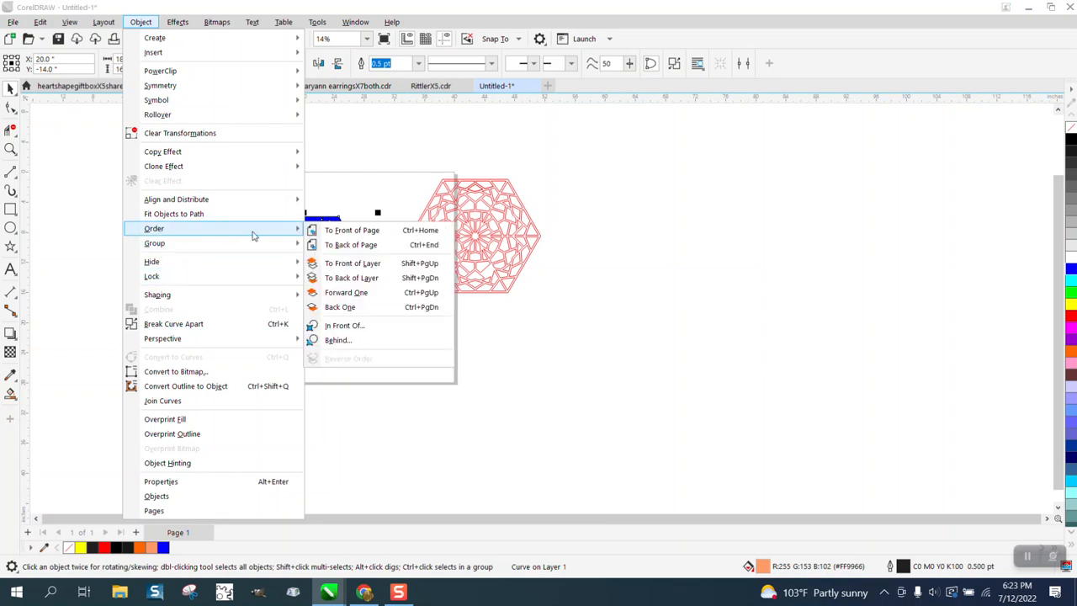
left_click(348, 230)
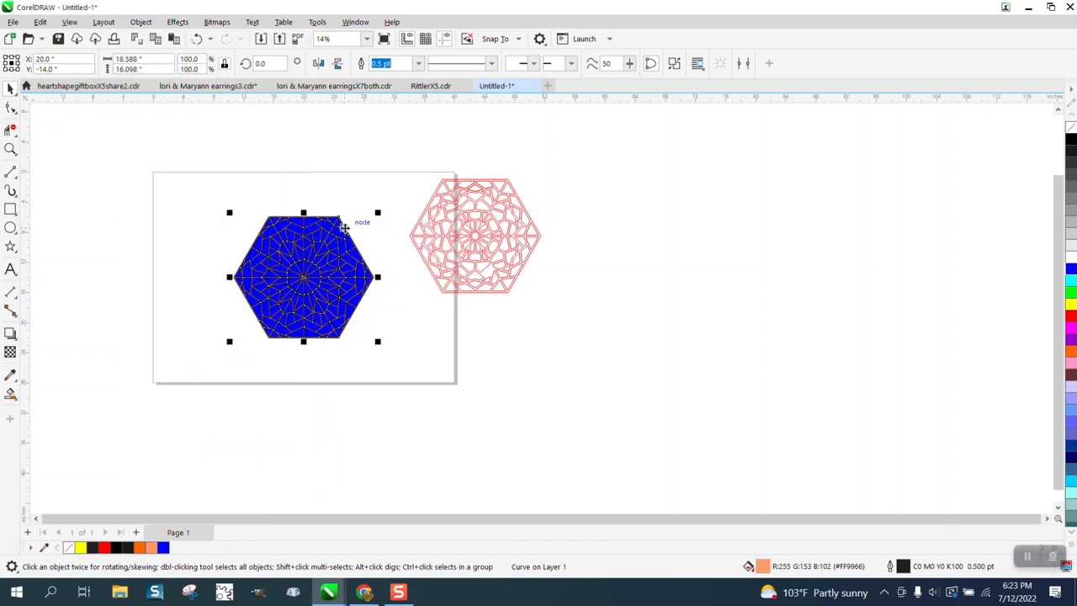
Move the lattice and its blue hexagon together off the page, beside the remaining red lattice on its far side.
left_click(10, 148)
left_click_drag(268, 215, 401, 277)
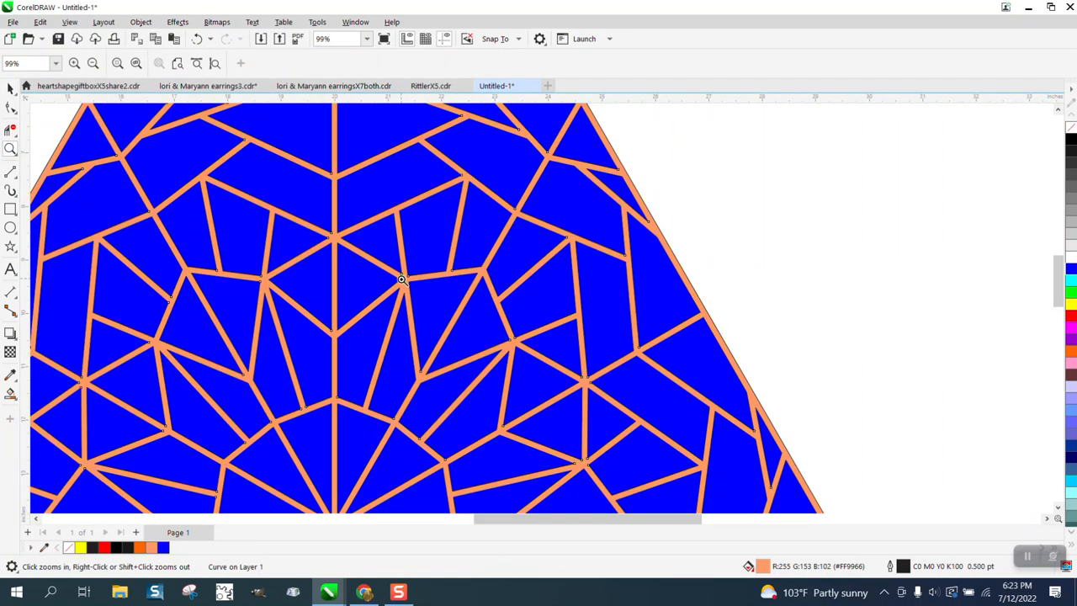
scroll(401, 279, "down", 2)
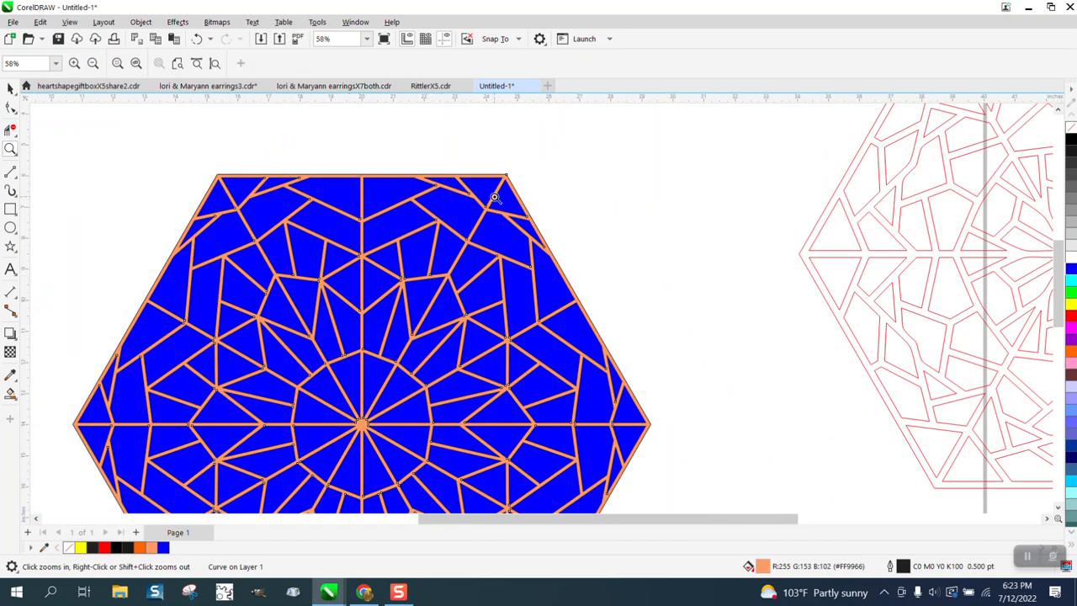
scroll(445, 259, "down", 4)
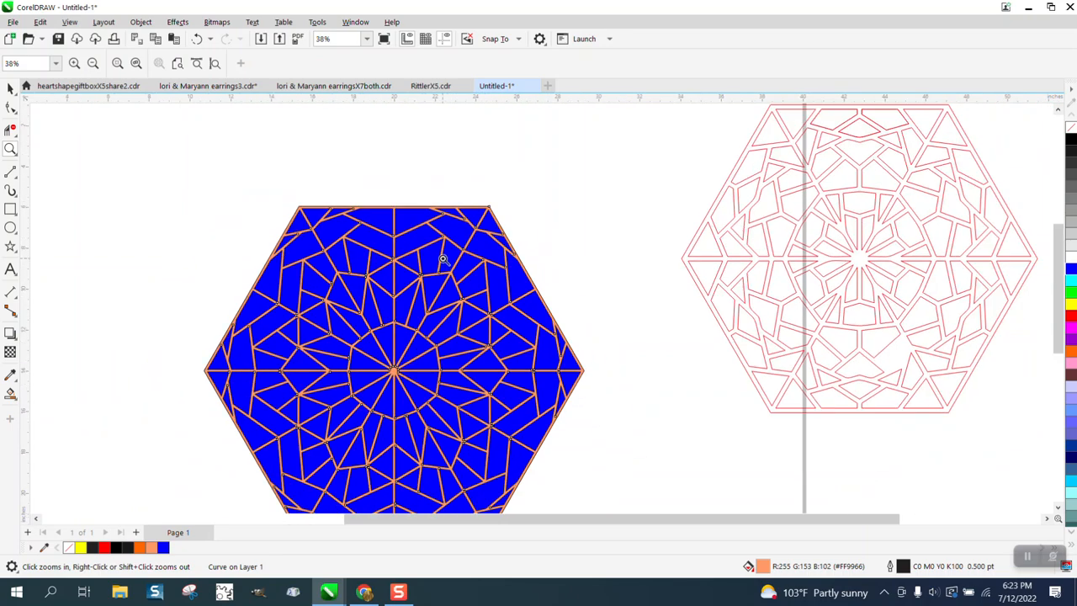
left_click(10, 88)
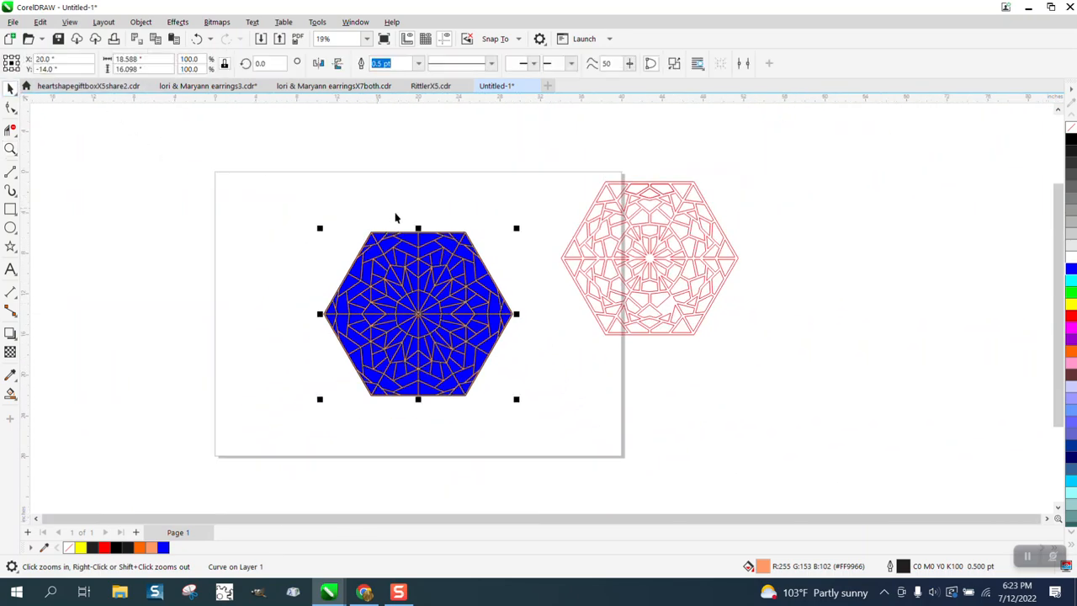
left_click_drag(328, 211, 531, 392)
left_click_drag(291, 196, 570, 440)
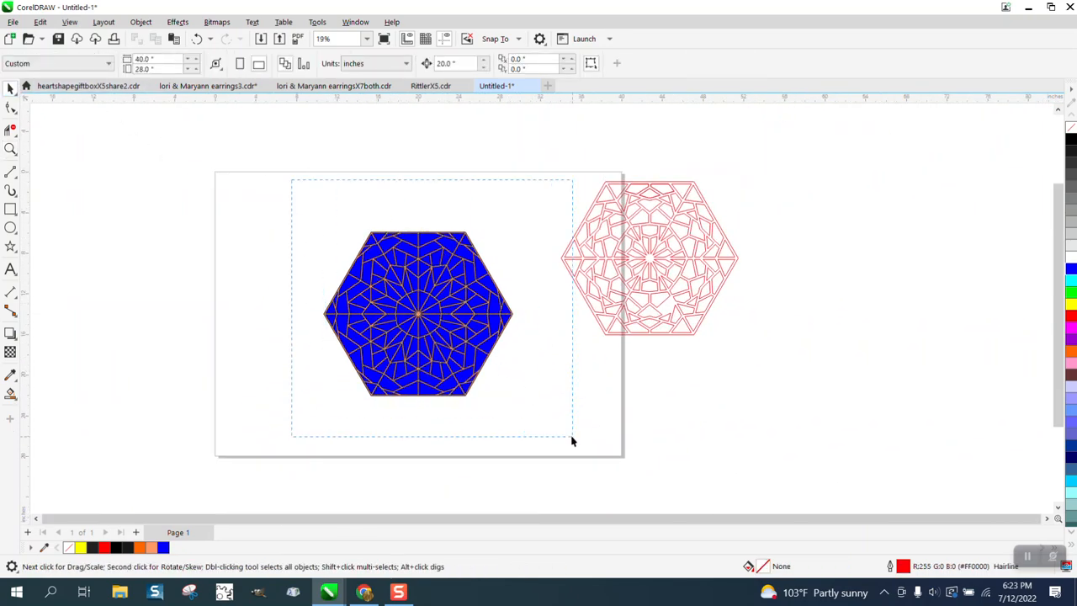
left_click_drag(447, 315, 851, 259)
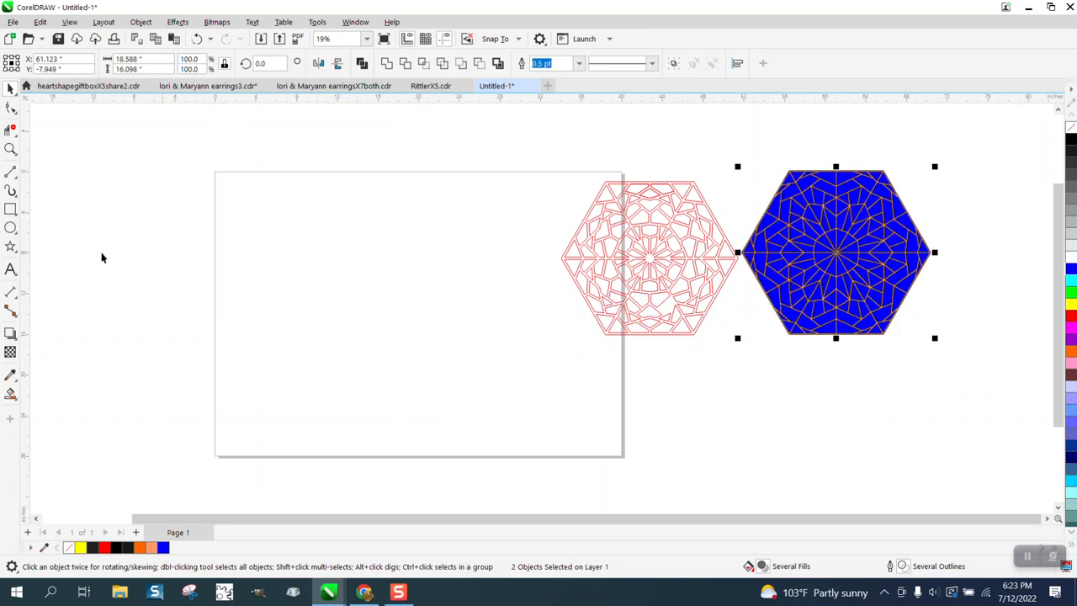
Draw a six-sided polygon about 14.3 × 16.5 inches centred on the page and rotate it 30 degrees.
left_click(16, 252)
left_click(47, 250)
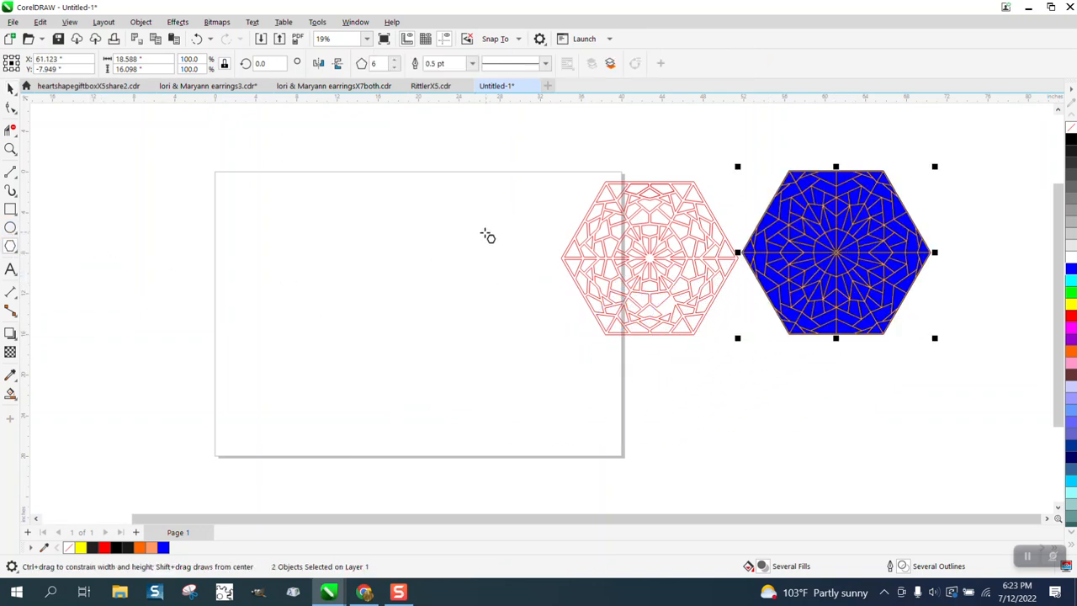
left_click_drag(474, 233, 329, 404)
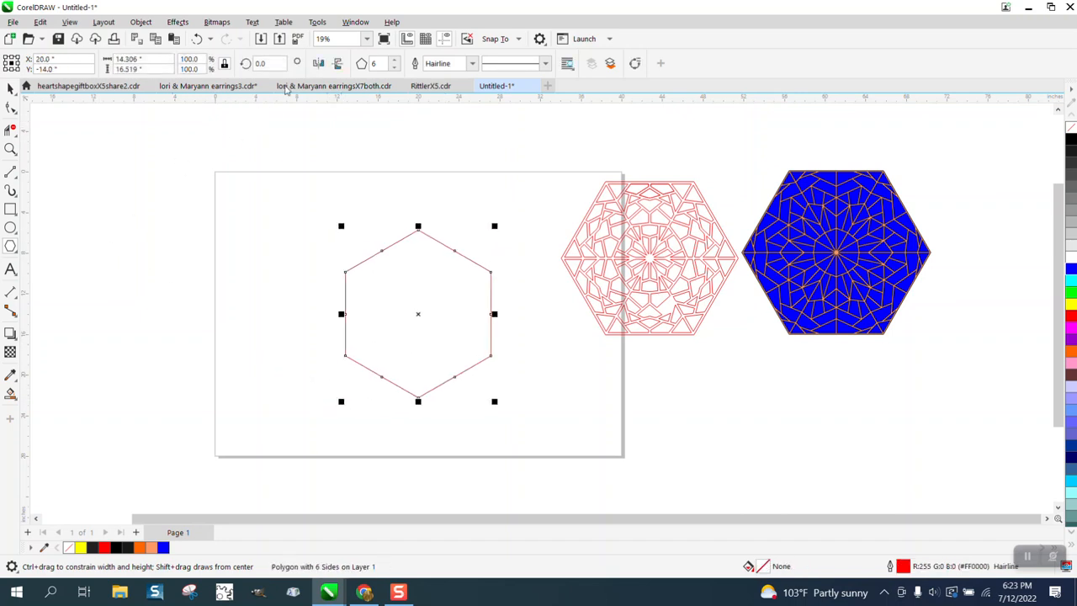
left_click(283, 64)
type("30")
key("Return")
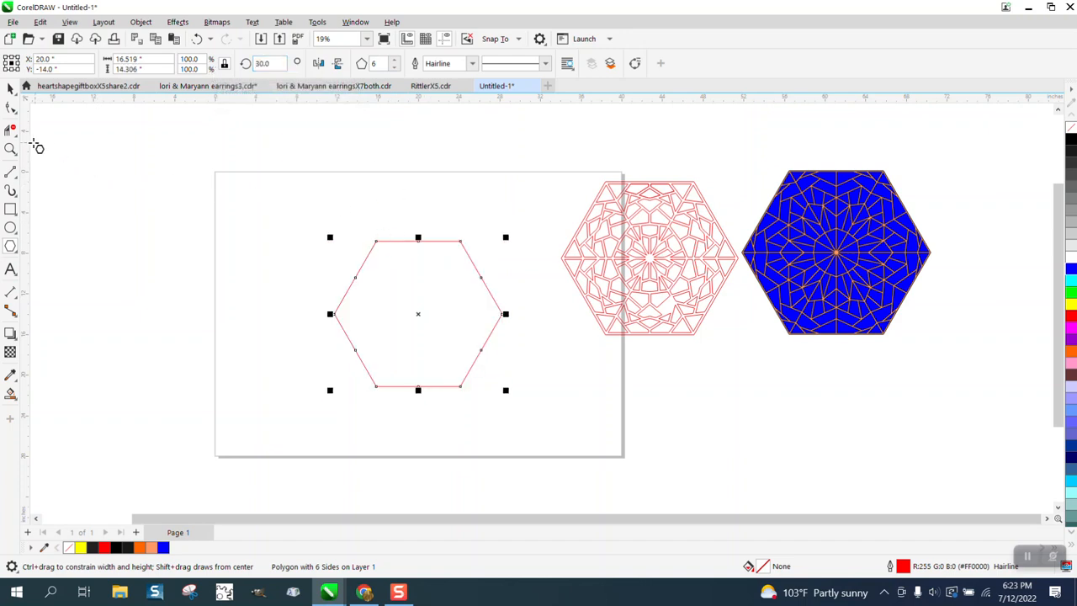
Draw two 2-Point Line diagonals through the hexagon's centre, joining its upper corners to the opposite lower corners.
left_click(17, 178)
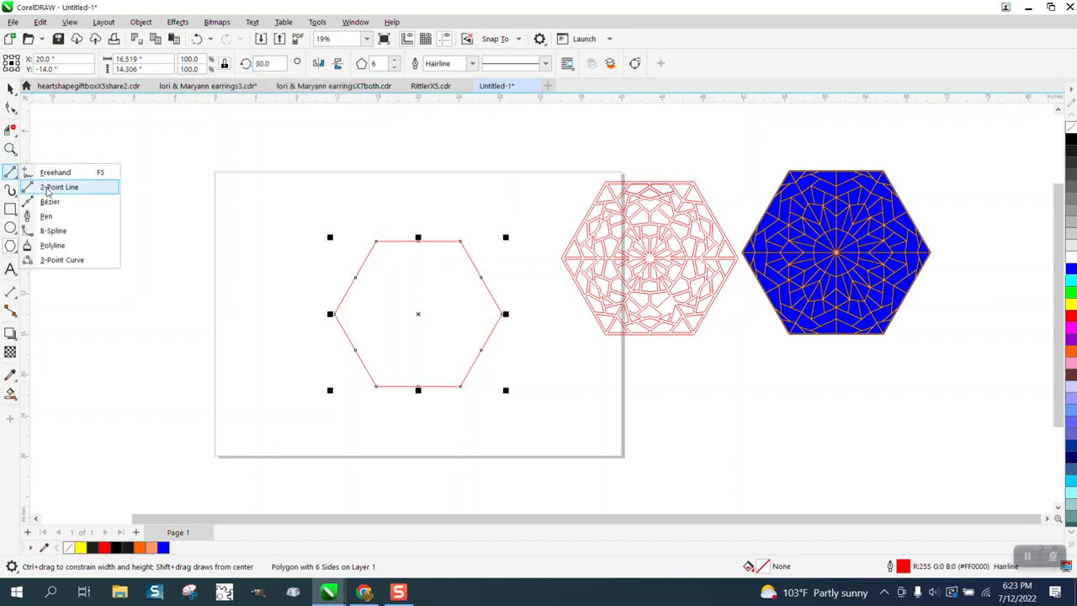
left_click(48, 189)
left_click_drag(461, 386, 377, 241)
left_click_drag(463, 241, 373, 387)
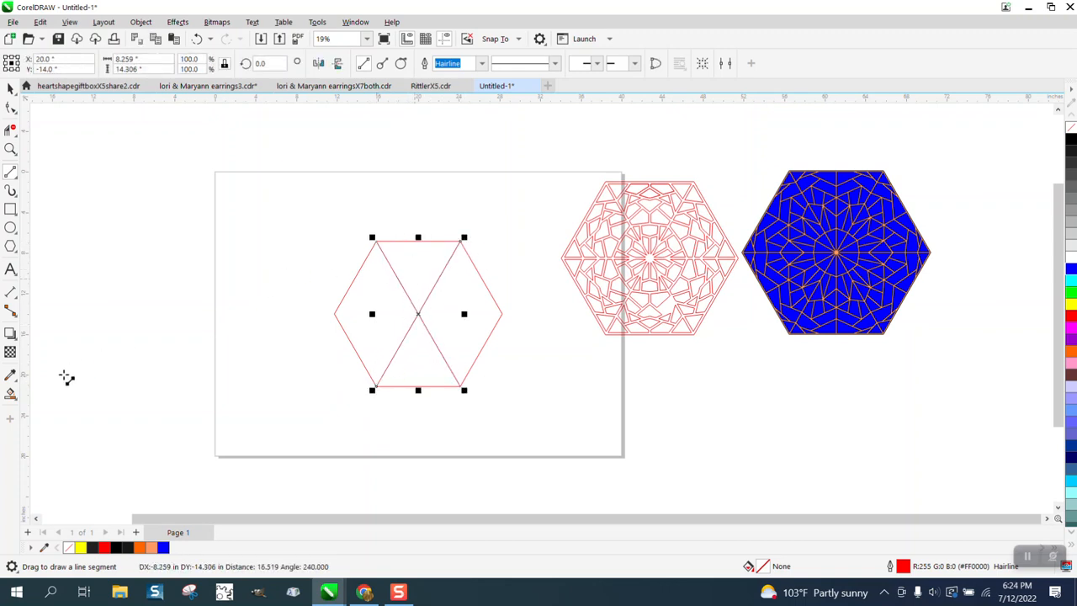
Smart Fill the hexagon's upper triangle and move the filled triangle 20 inches left of the hexagon.
left_click(10, 393)
left_click(425, 278)
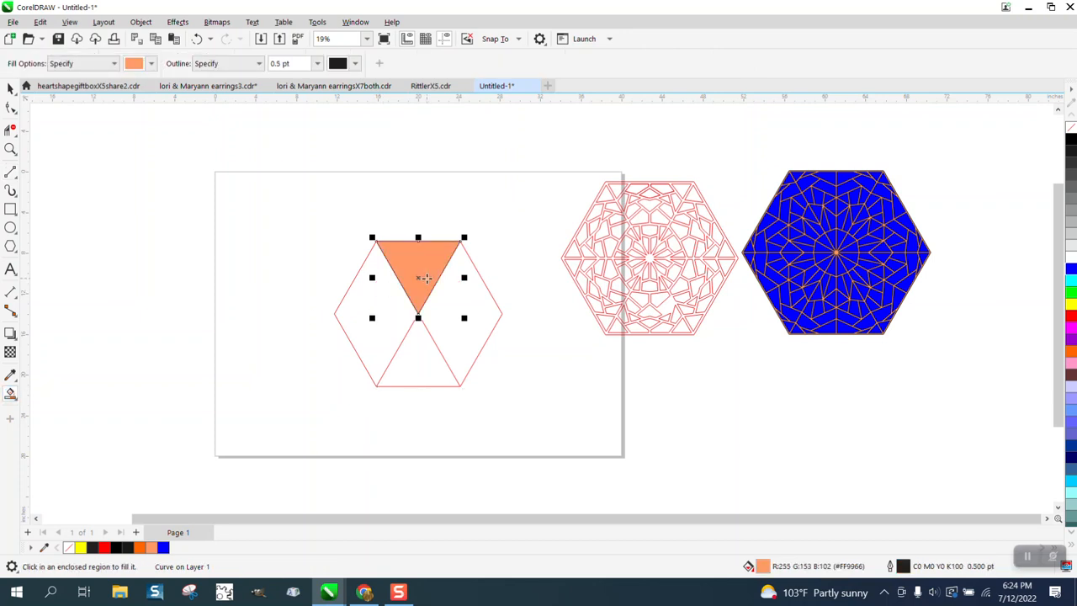
key("Left")
Delete the hexagon and its two diagonal lines, keeping only the filled triangle.
left_click(10, 88)
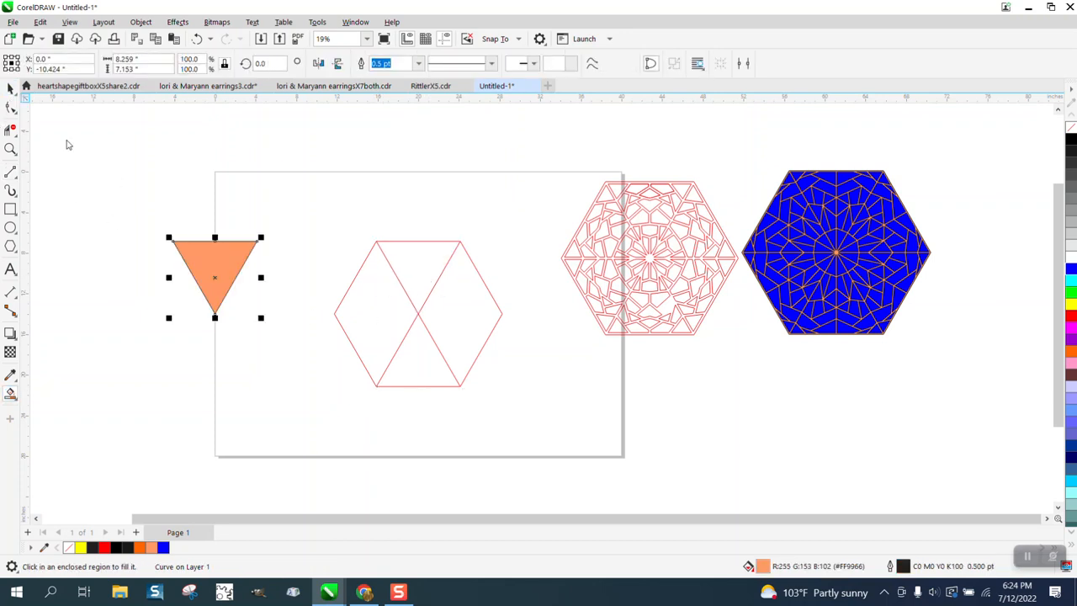
left_click_drag(291, 210, 534, 426)
key("Delete")
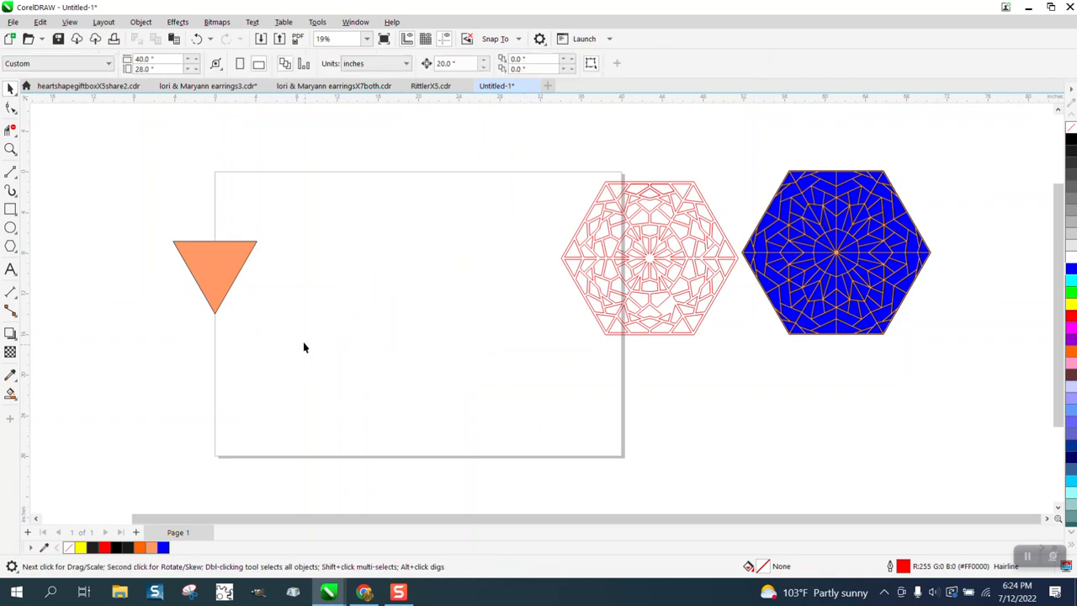
Centre the triangle on the page, remove its fill and give it a red outline.
left_click(221, 251)
left_click_drag(234, 261, 438, 297)
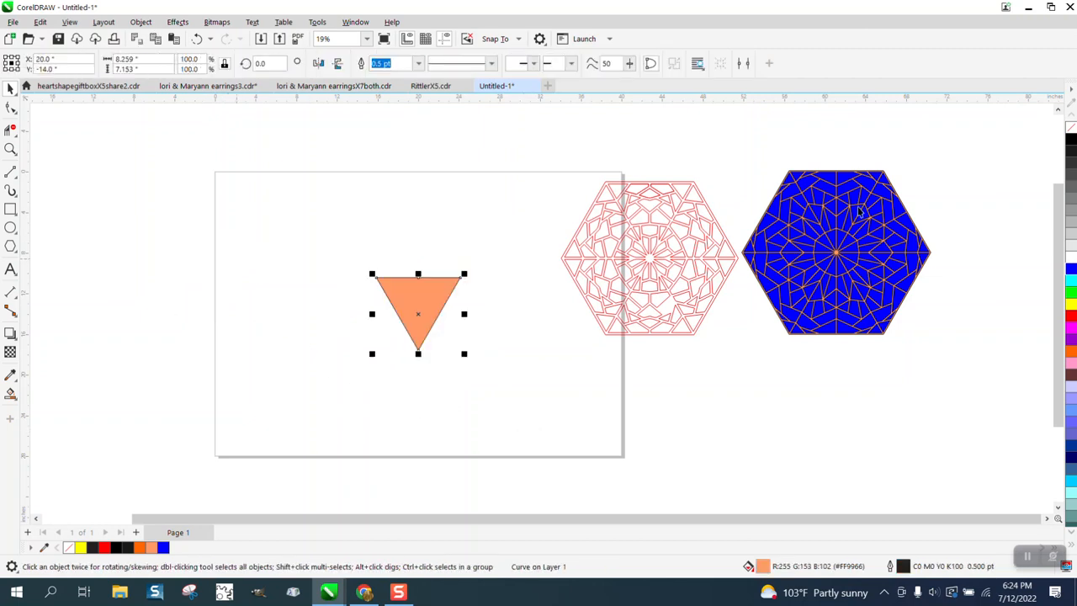
left_click(1070, 128)
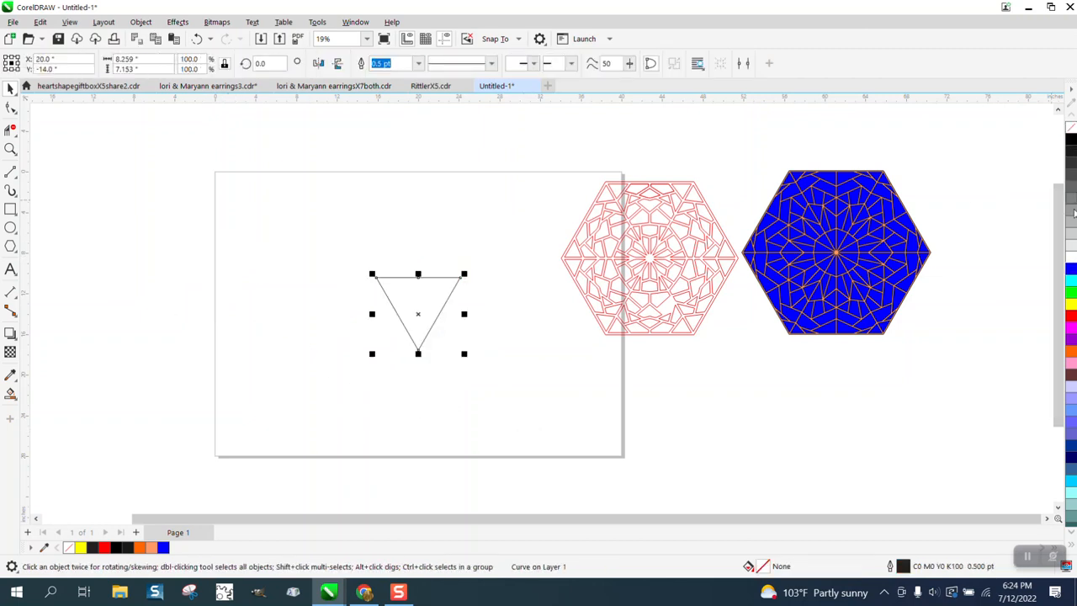
right_click(1072, 318)
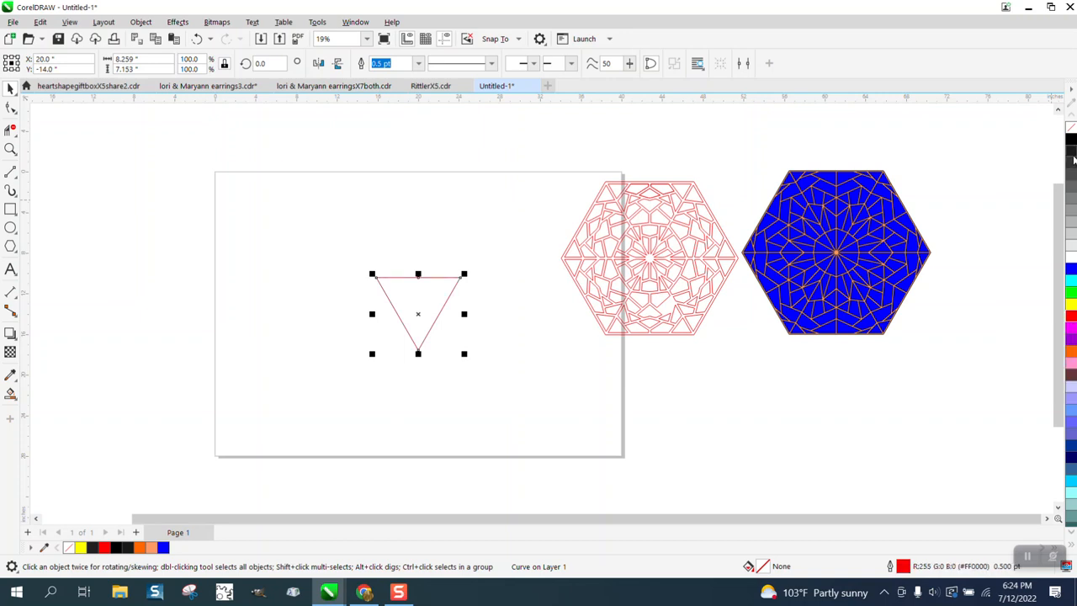
left_click(10, 149)
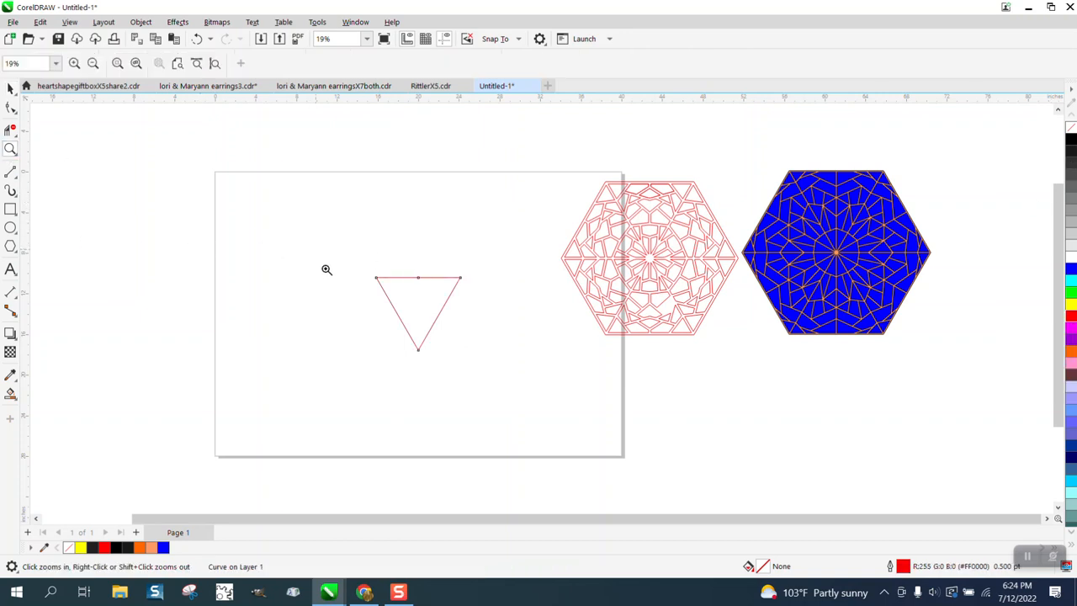
Draw a hexagon about 2.4 inches wide, centre it on the page and move its centre onto the midpoint of the triangle's top edge.
left_click_drag(325, 266, 549, 387)
left_click(10, 246)
left_click_drag(351, 247, 289, 340)
key("p")
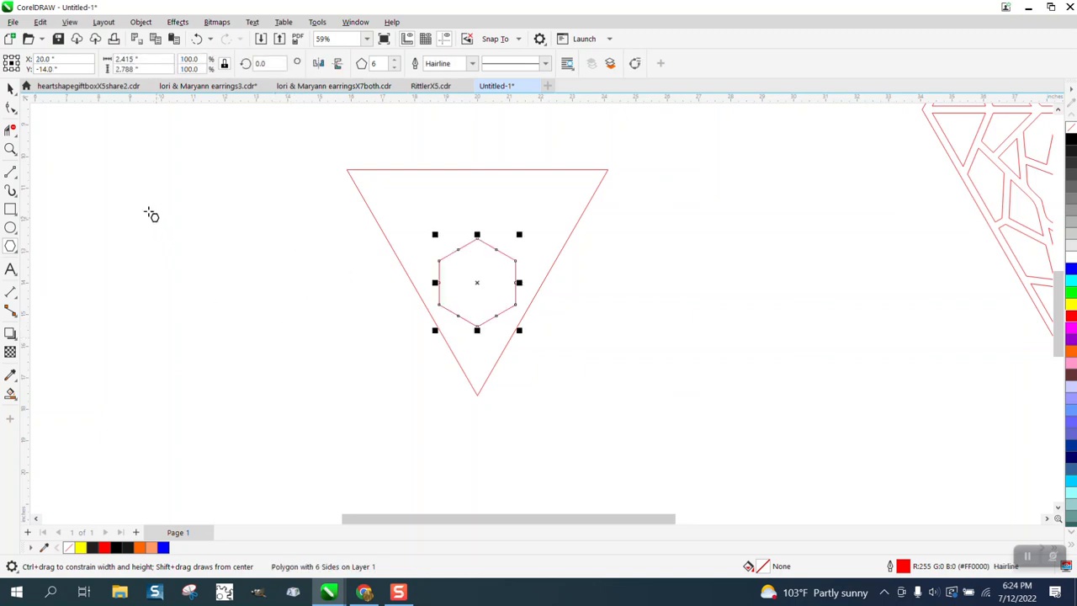
left_click(11, 88)
left_click_drag(475, 280, 477, 170)
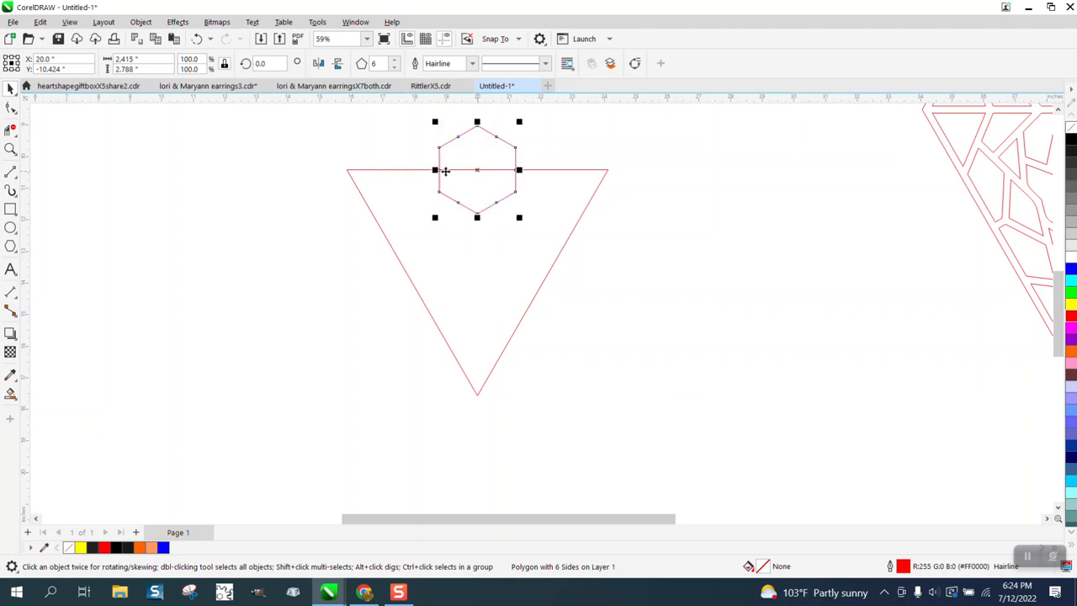
Remove the part of the hexagon above the triangle's top edge with Virtual Segment Delete.
left_click(10, 130)
left_click(404, 137)
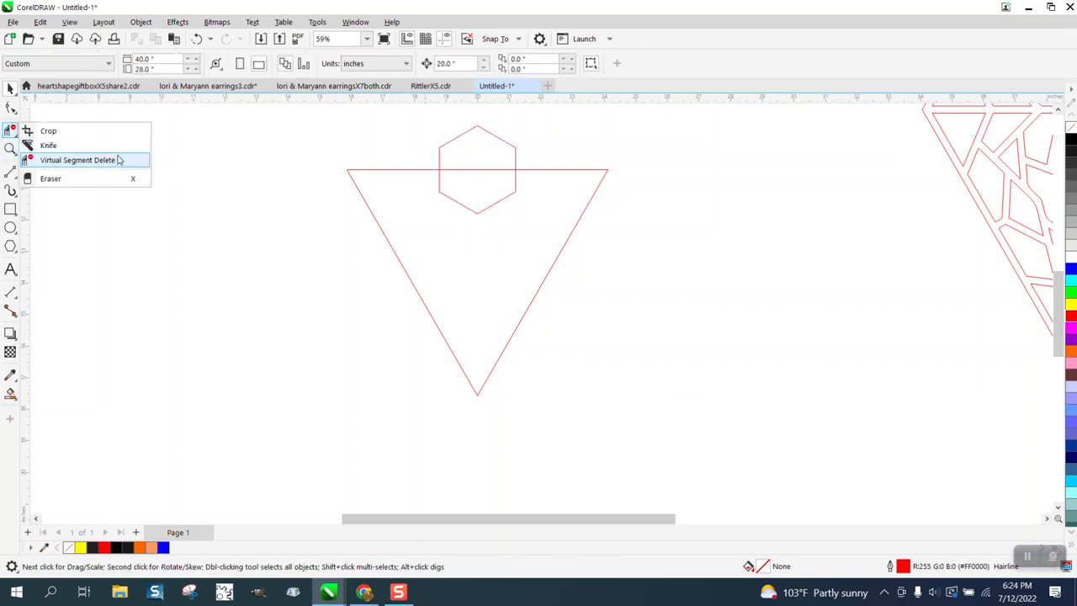
left_click(119, 160)
left_click_drag(702, 145, 706, 148)
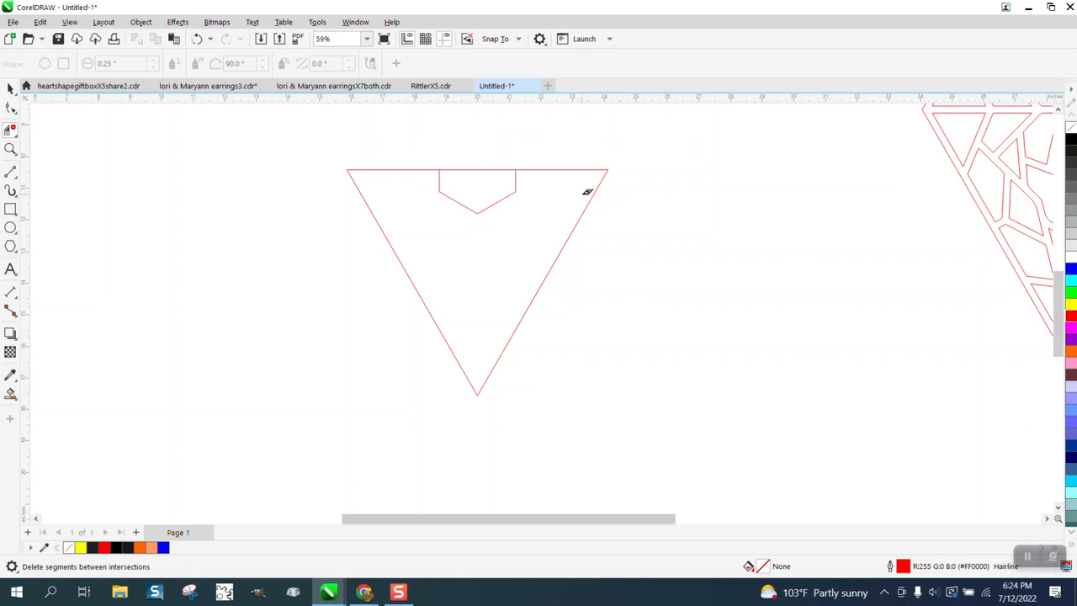
left_click(11, 89)
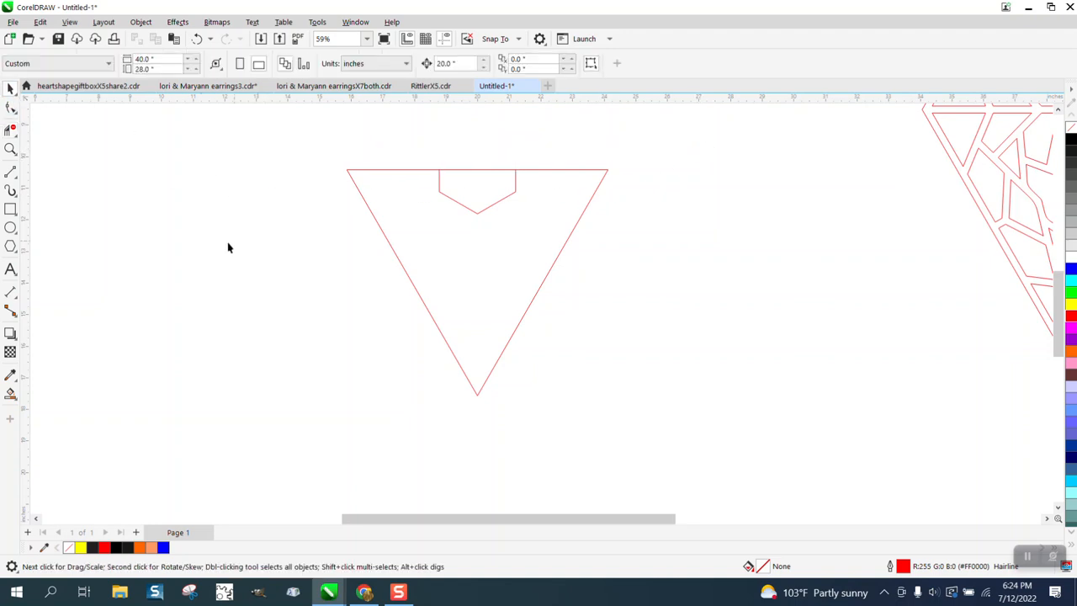
Draw a hexagon about 2.9 inches wide centred on the triangle's left edge and place a copy centred on the right edge.
left_click(14, 246)
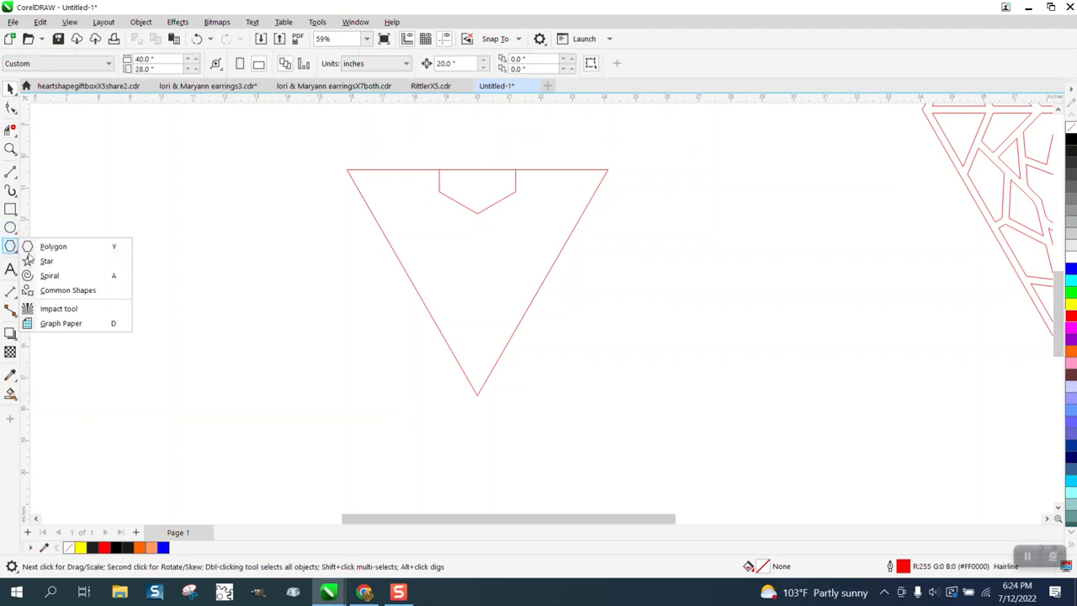
left_click(46, 251)
left_click_drag(269, 274, 275, 381)
mouse_move(221, 324)
left_mouse_down()
mouse_move(361, 308)
mouse_move(405, 298)
mouse_move(413, 284)
left_mouse_up()
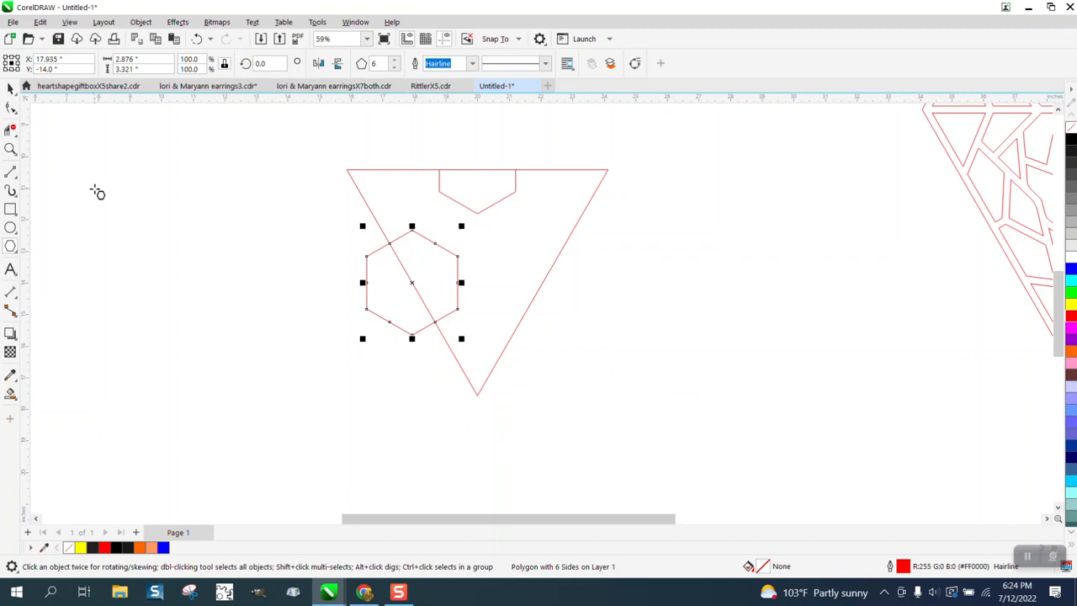
left_click(10, 88)
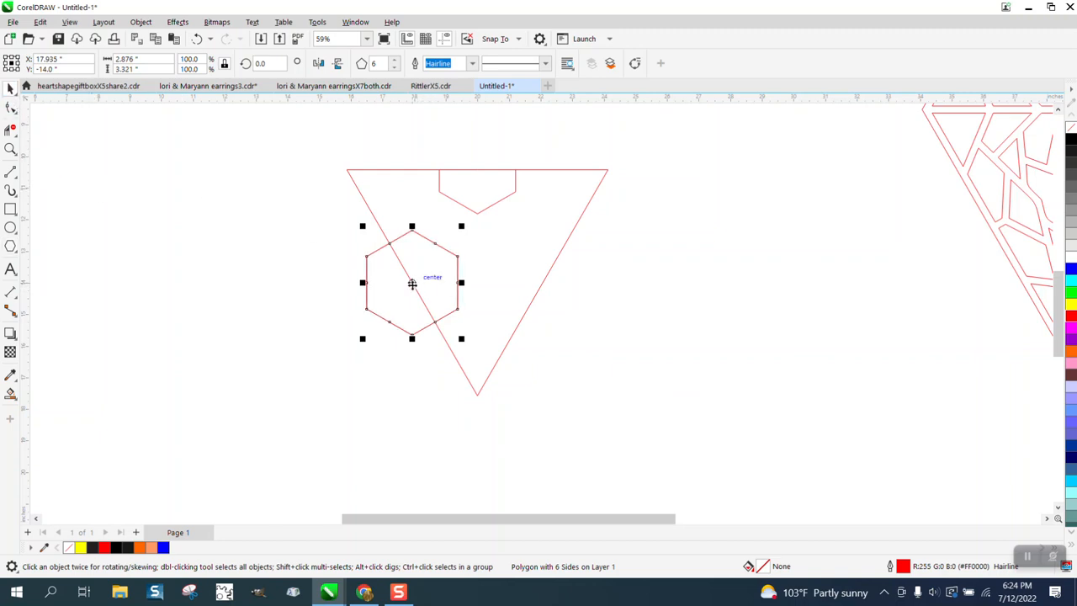
left_click_drag(412, 285, 541, 286)
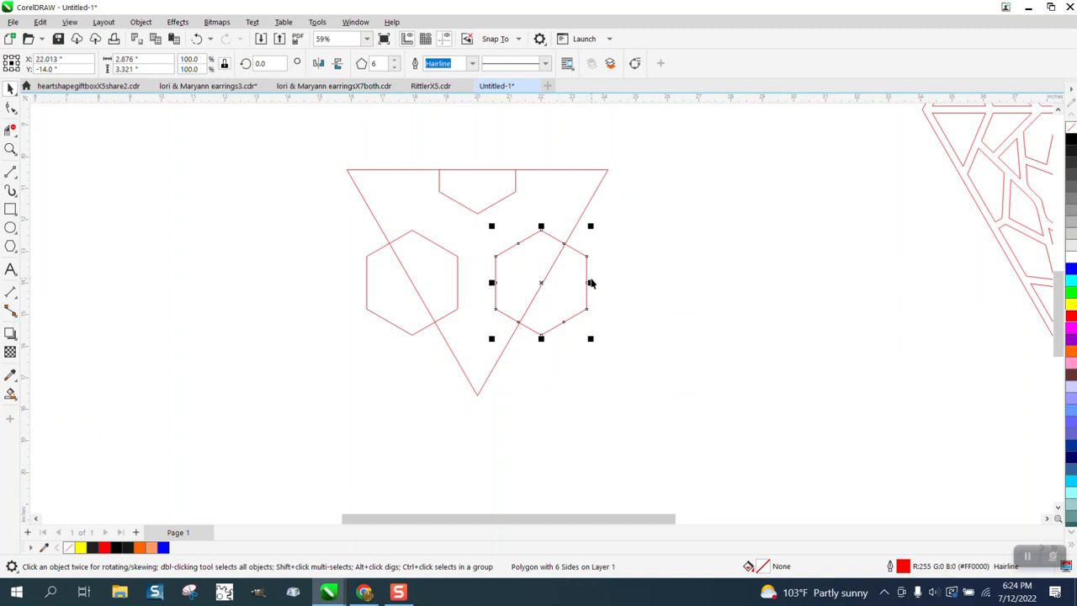
Trim away the parts of the two side hexagons outside the triangle with Virtual Segment Delete.
left_click(10, 131)
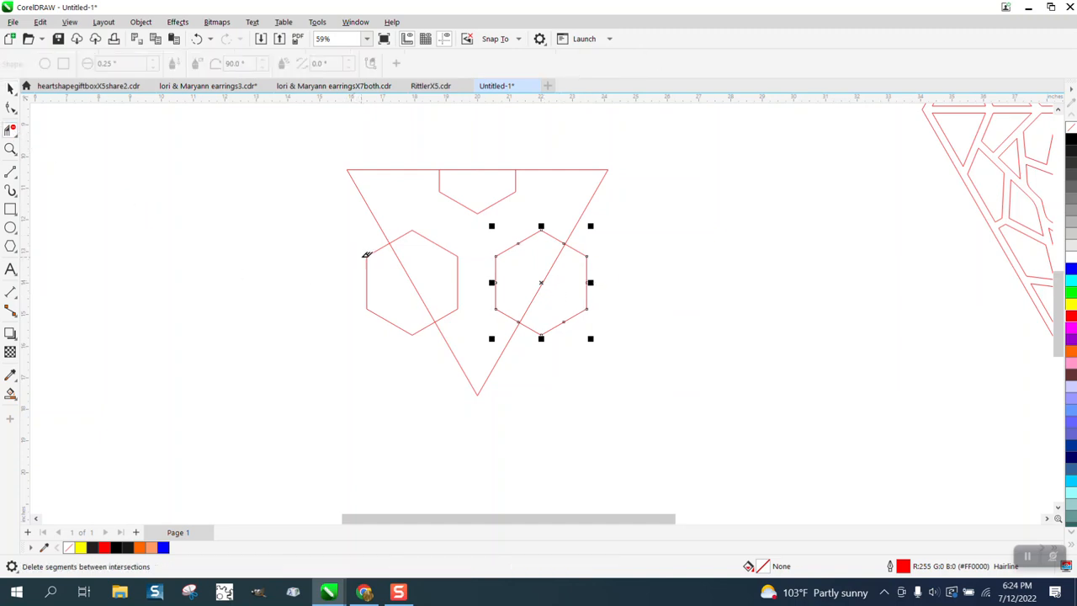
left_click(368, 261)
left_click(589, 266)
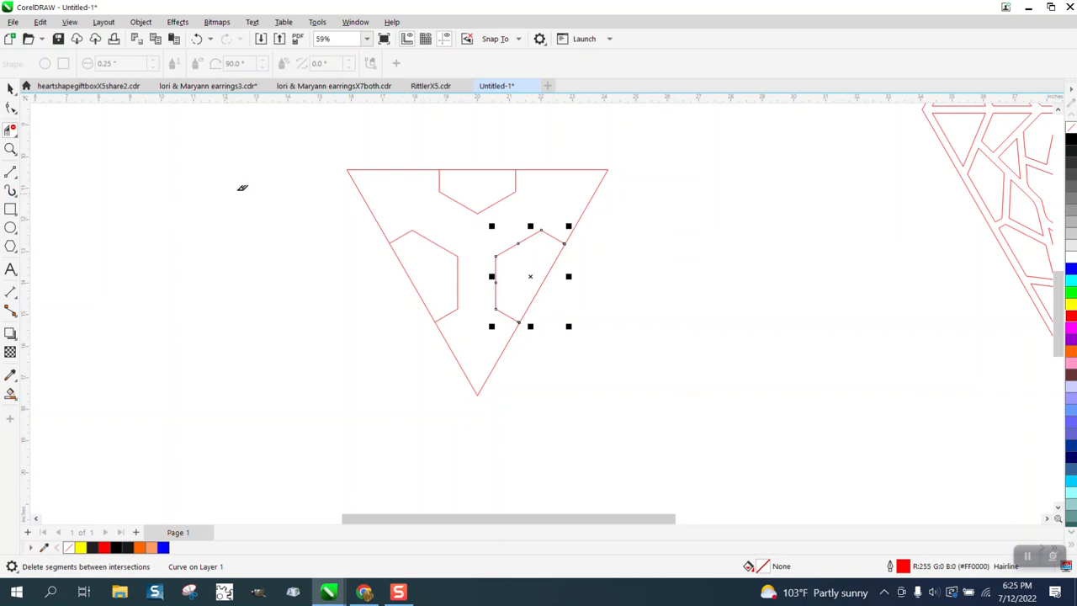
key("space")
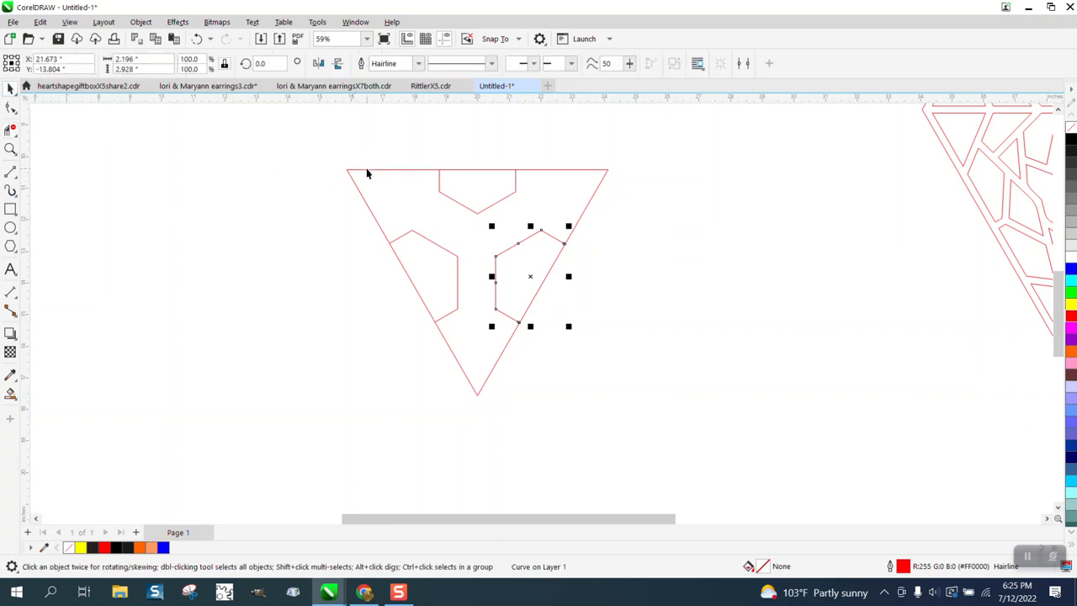
Scale the triangle together with its three partial hexagons proportionally to a width of 8 inches.
left_click(363, 173)
left_click(363, 175)
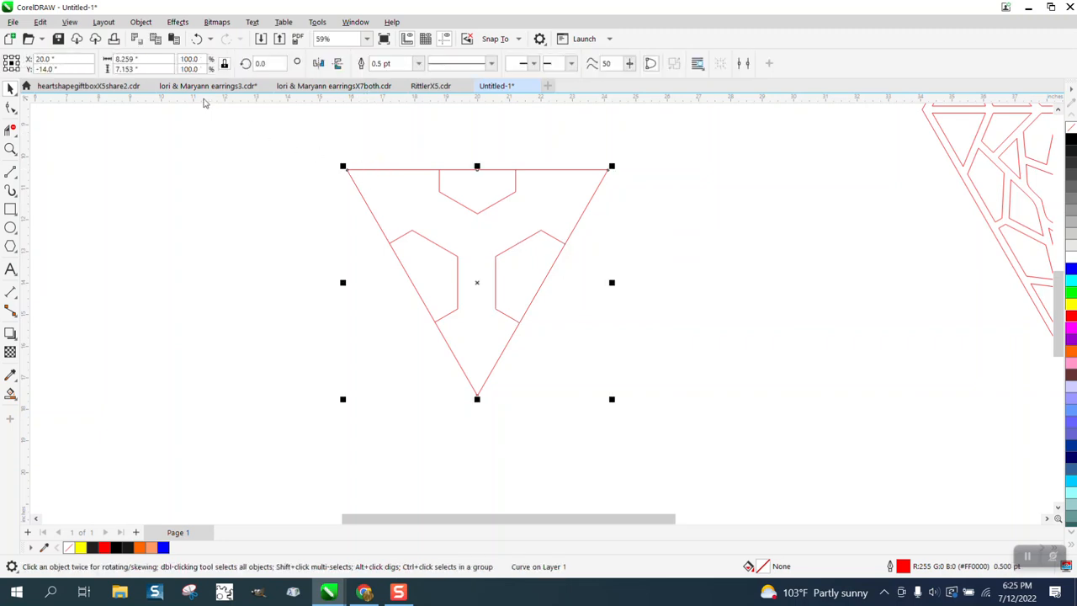
left_click_drag(872, 499, 871, 499)
double_click(126, 59)
type("8")
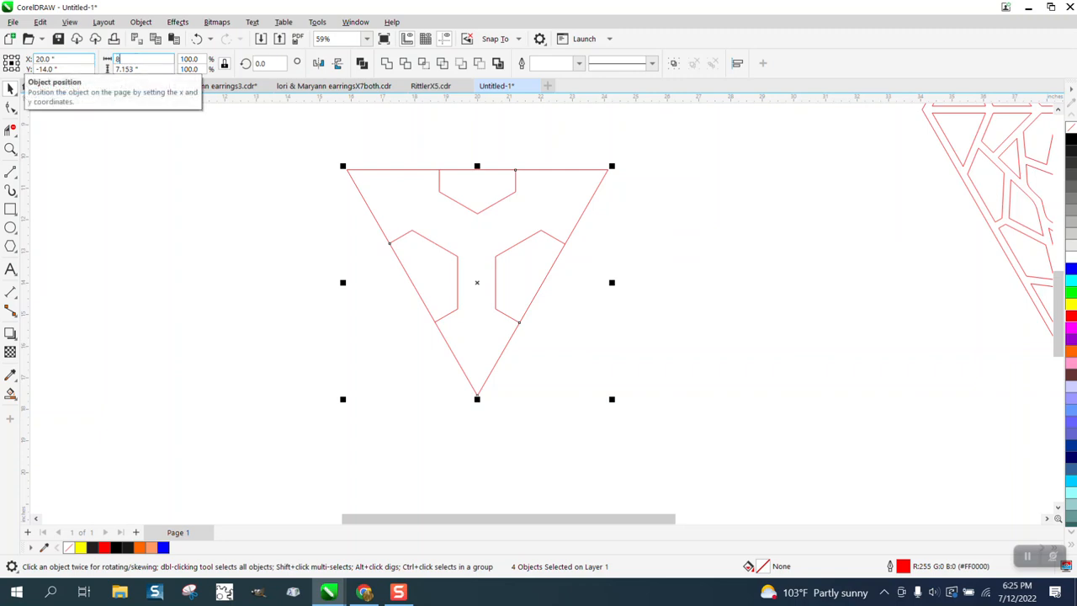
key("Return")
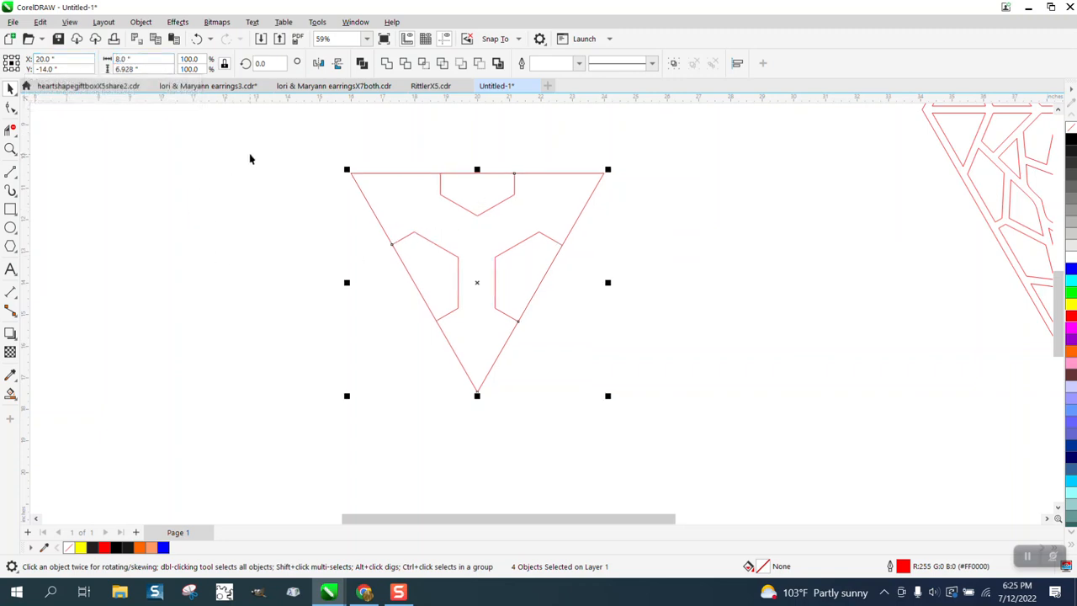
Set the nudge distance to 8 inches, centre a circle about 1.28 inches wide on the triangle's upper-left corner and duplicate it onto the upper-right corner.
left_click(250, 158)
left_click_drag(459, 64, 403, 66)
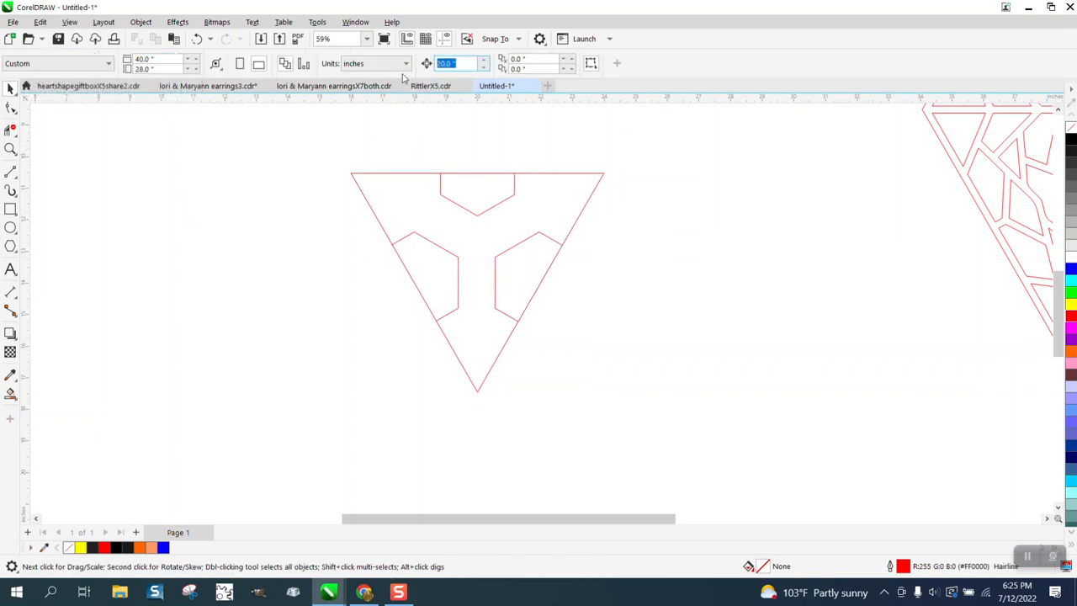
type("8")
left_click(10, 227)
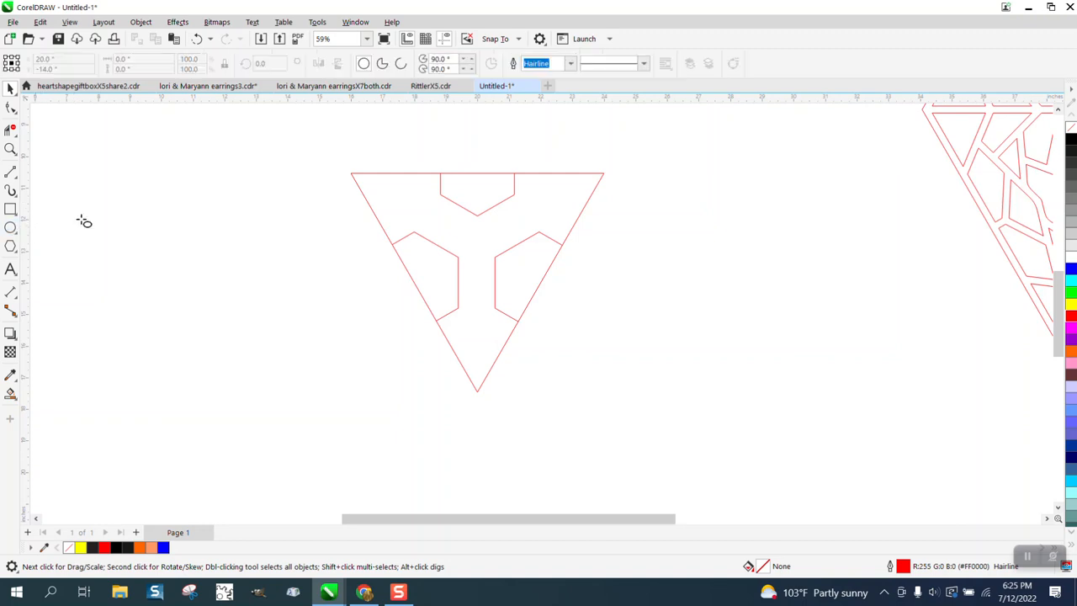
mouse_move(289, 204)
left_mouse_down()
mouse_move(240, 251)
mouse_move(351, 174)
left_mouse_up()
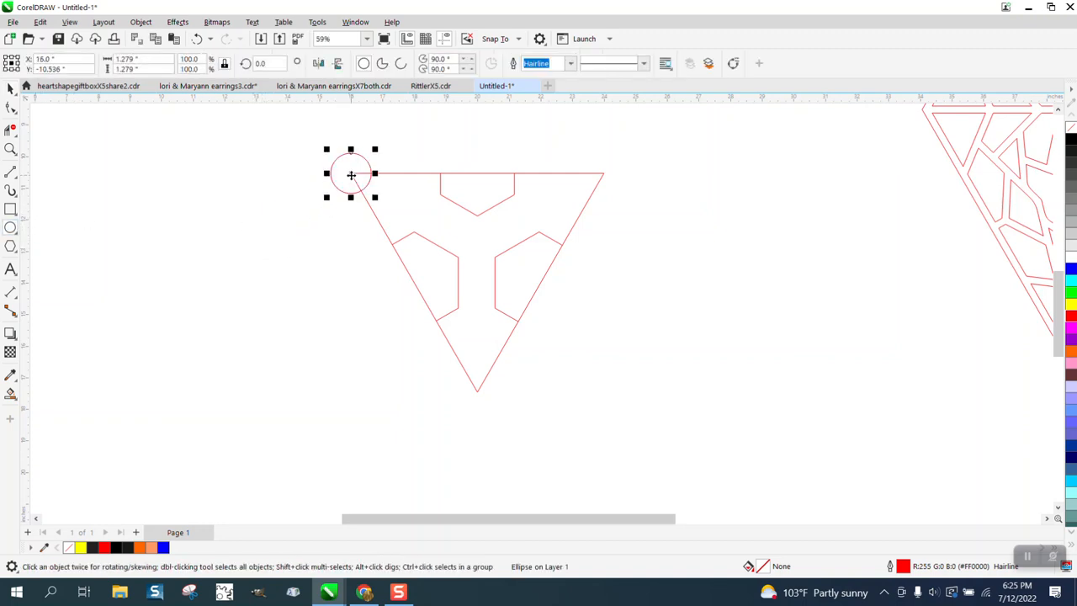
key("ctrl+d")
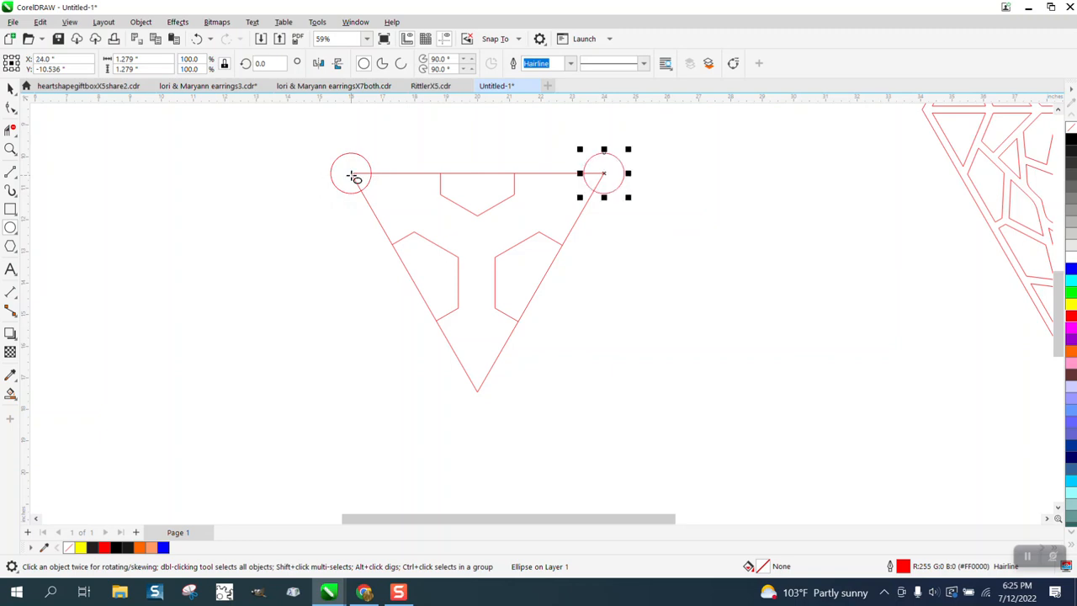
Trim both corner circles with Virtual Segment Delete, keeping only the arcs inside the triangle.
left_click(11, 131)
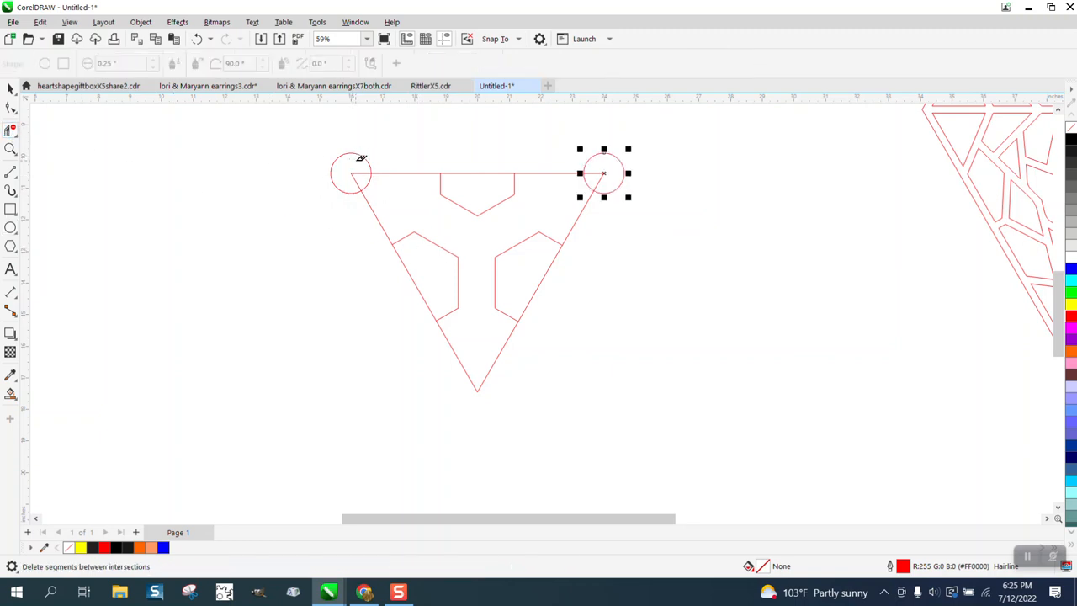
left_click(348, 151)
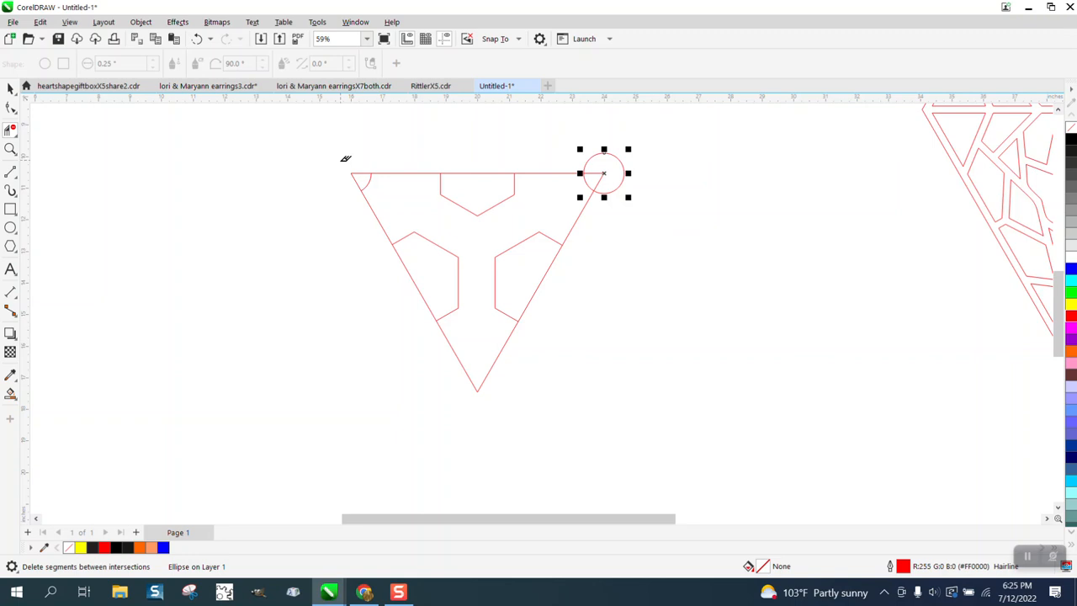
left_click(605, 150)
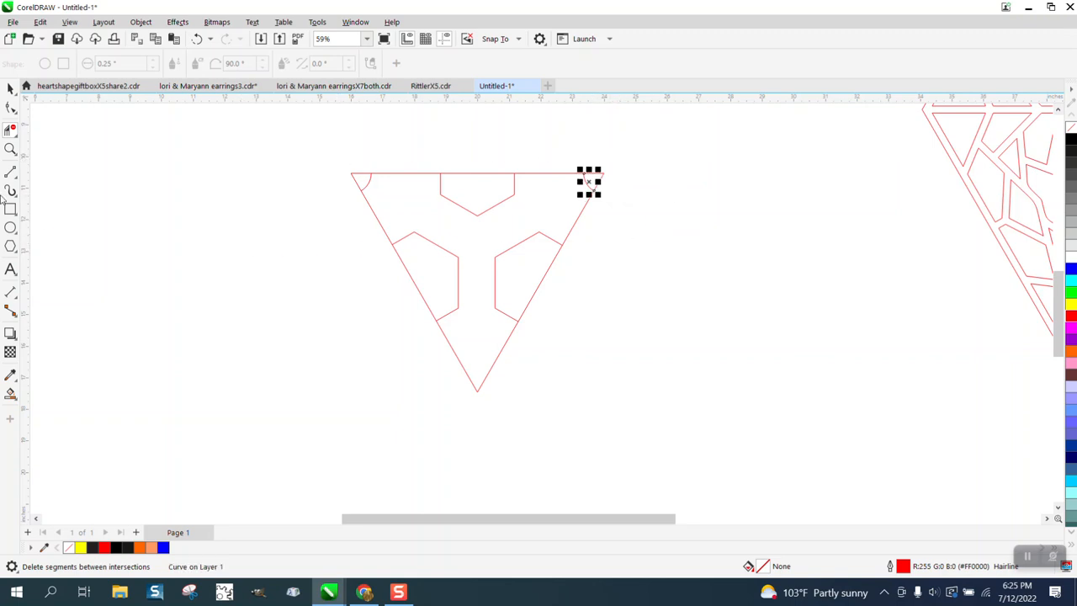
Draw two crossing 2-Point Lines from the side hexagons' lower inner corners to the opposite edges near the triangle's bottom tip.
left_click(10, 148)
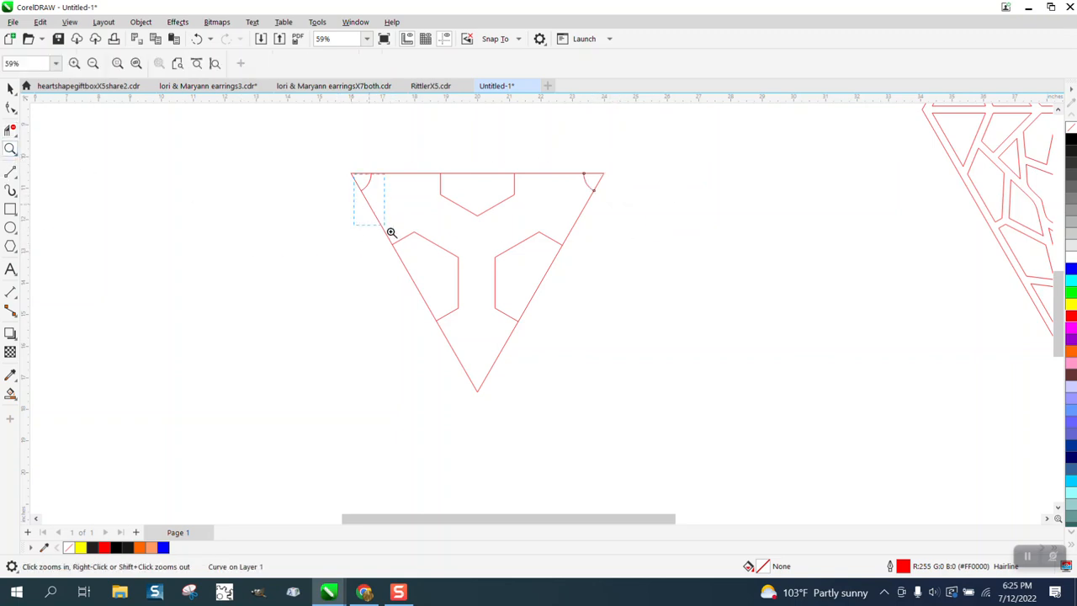
left_click_drag(390, 231, 623, 418)
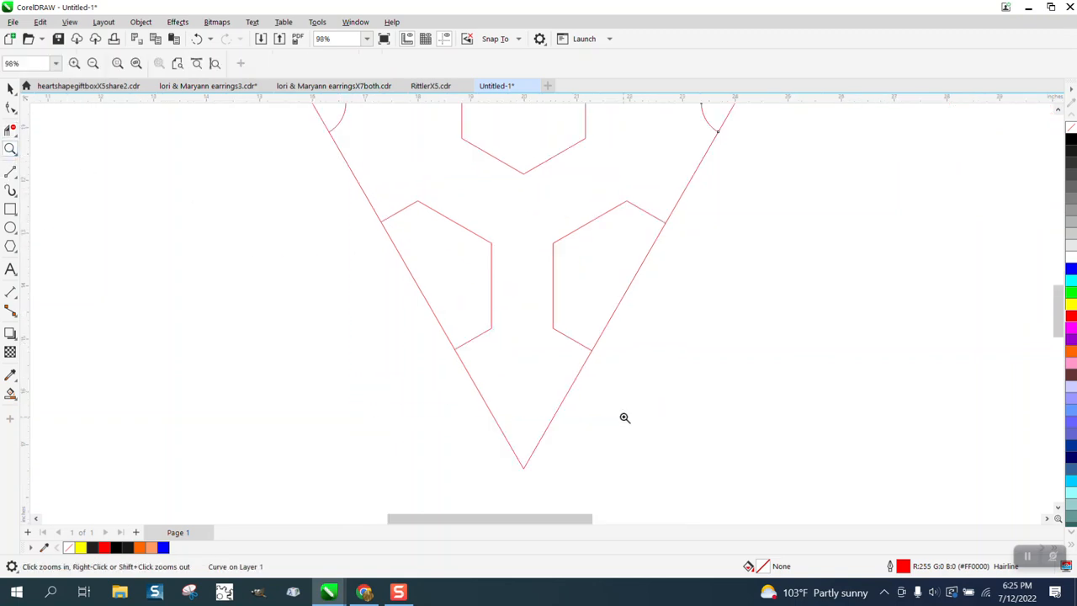
left_click(18, 178)
left_click(54, 187)
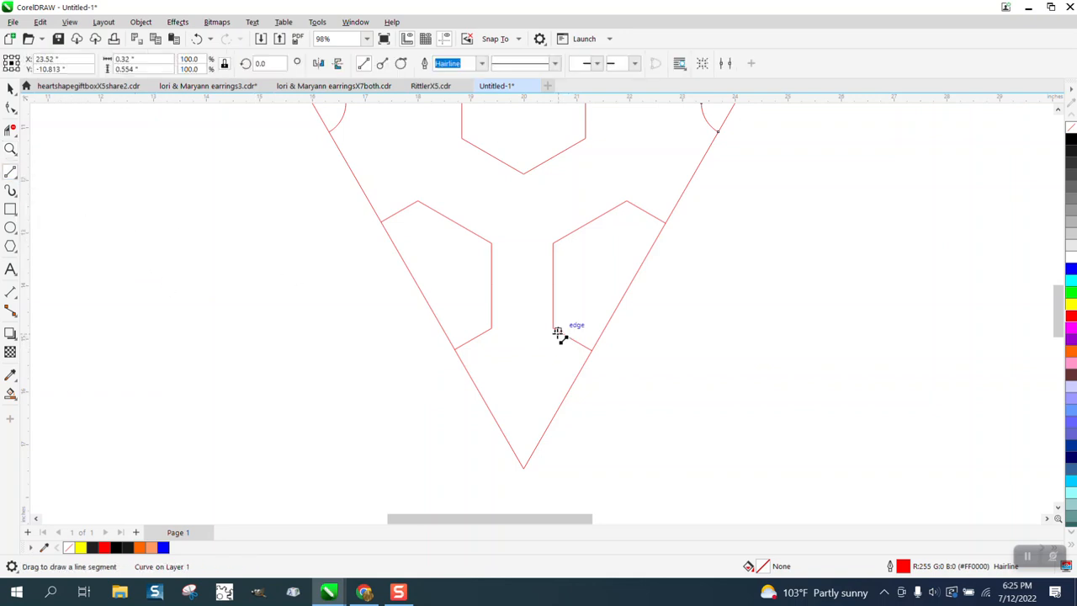
left_click_drag(555, 330, 497, 422)
left_click_drag(492, 330, 580, 370)
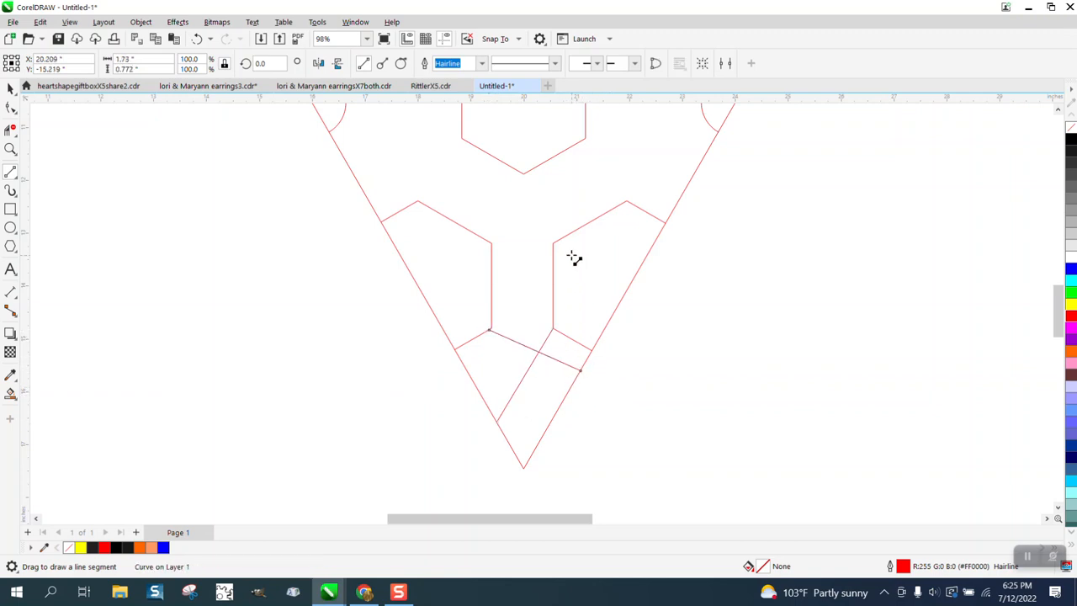
Connect the top hexagon's corners to the side hexagons with straight lines and add one slanted line from it to the triangle's left edge.
left_click_drag(553, 243, 524, 173)
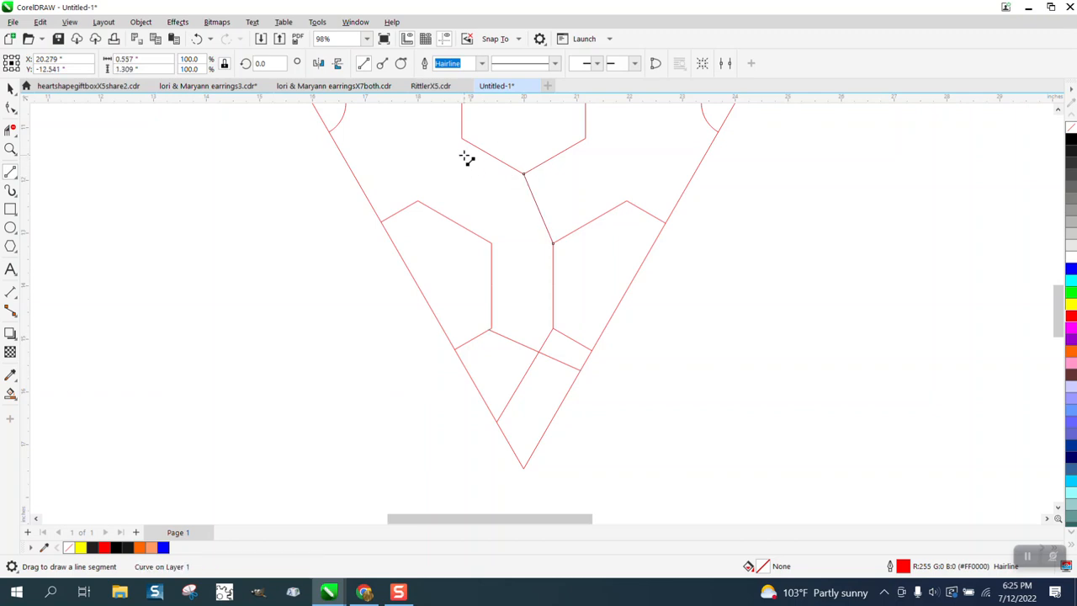
left_click_drag(461, 137, 492, 243)
left_click_drag(586, 138, 626, 202)
scroll(608, 313, "down", 3)
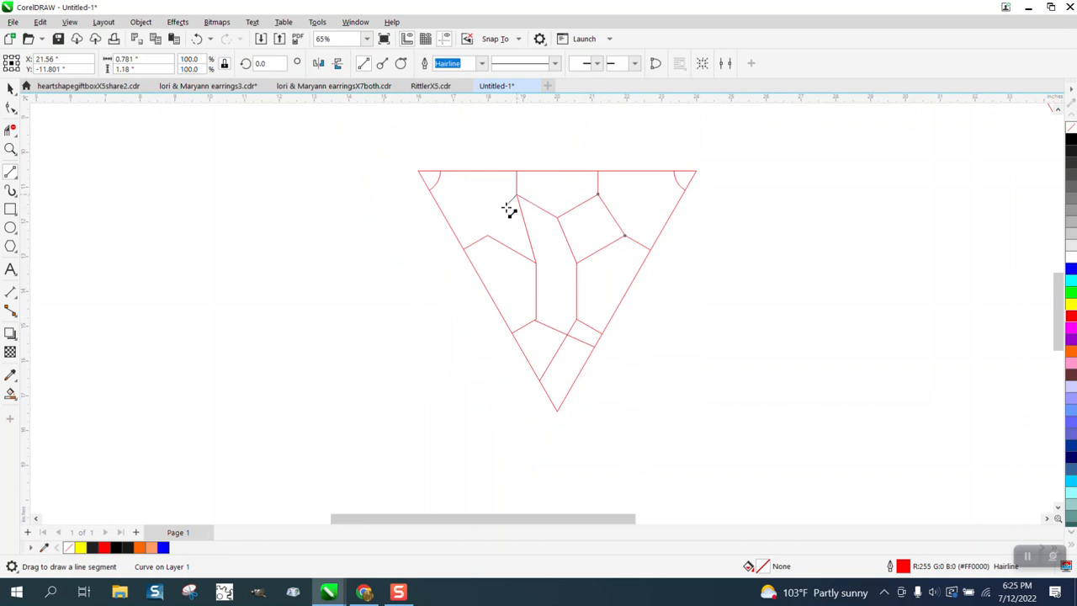
left_click_drag(515, 198, 488, 236)
left_click_drag(518, 180, 441, 213)
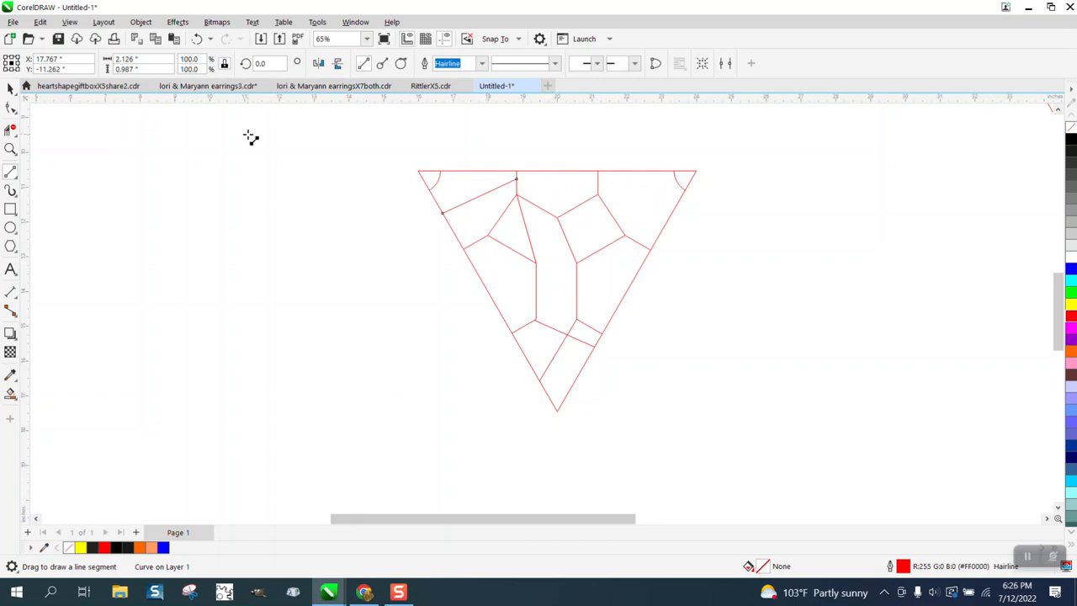
Undo all the connecting lines, leaving only the triangle with its partial hexagons and corner arcs.
left_click(199, 40)
left_click(199, 40)
left_click(198, 40)
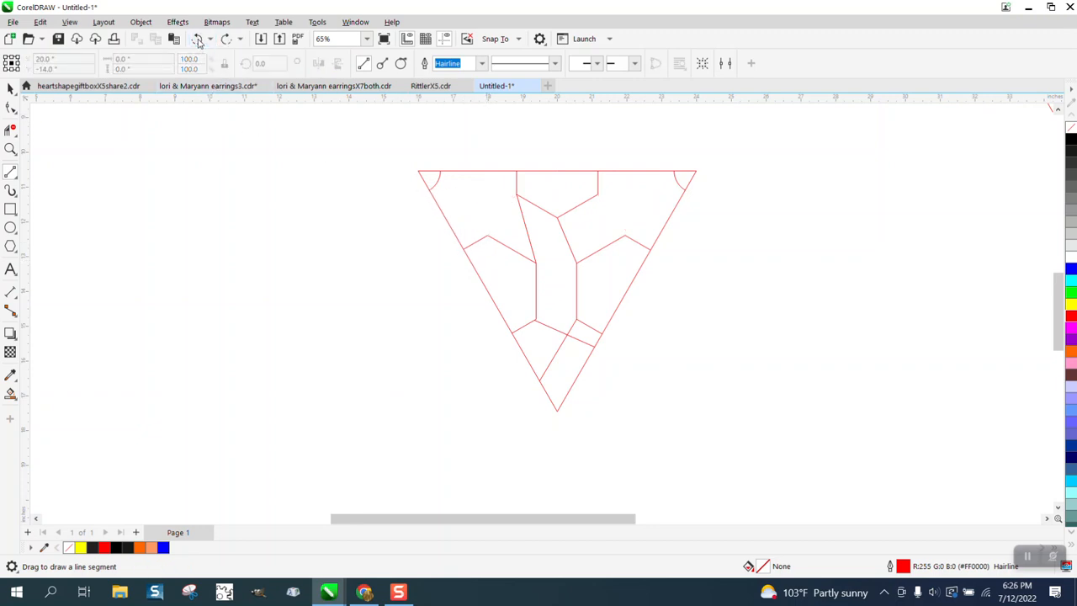
left_click(199, 40)
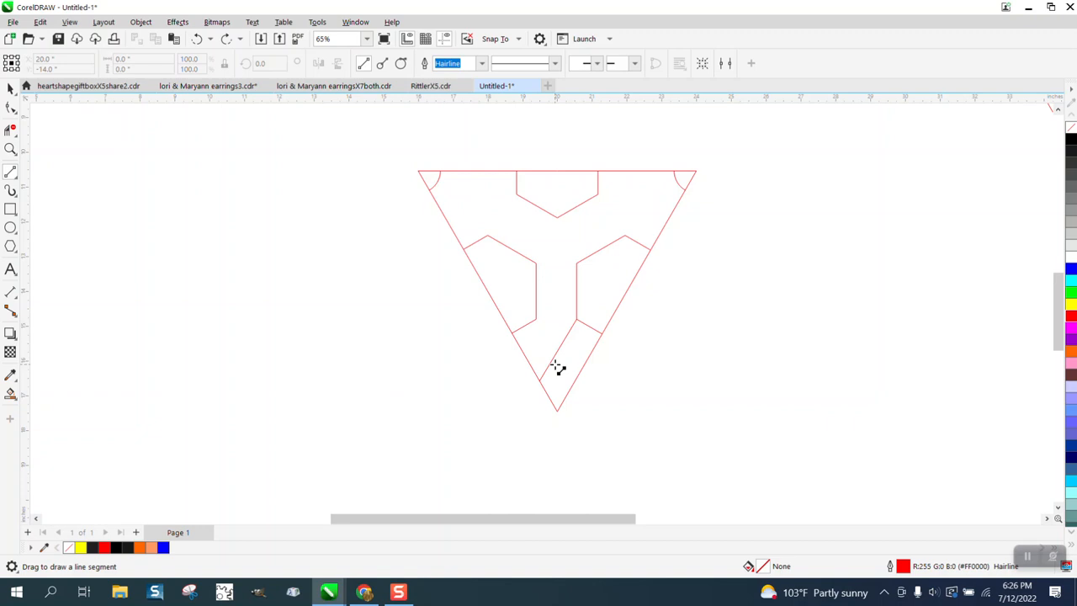
left_click(199, 41)
Draw a vertical 2-Point Line about 9.4 inches long and centre it on the page through the triangle's middle.
left_click(13, 173)
left_click(42, 186)
left_click_drag(316, 137, 317, 465)
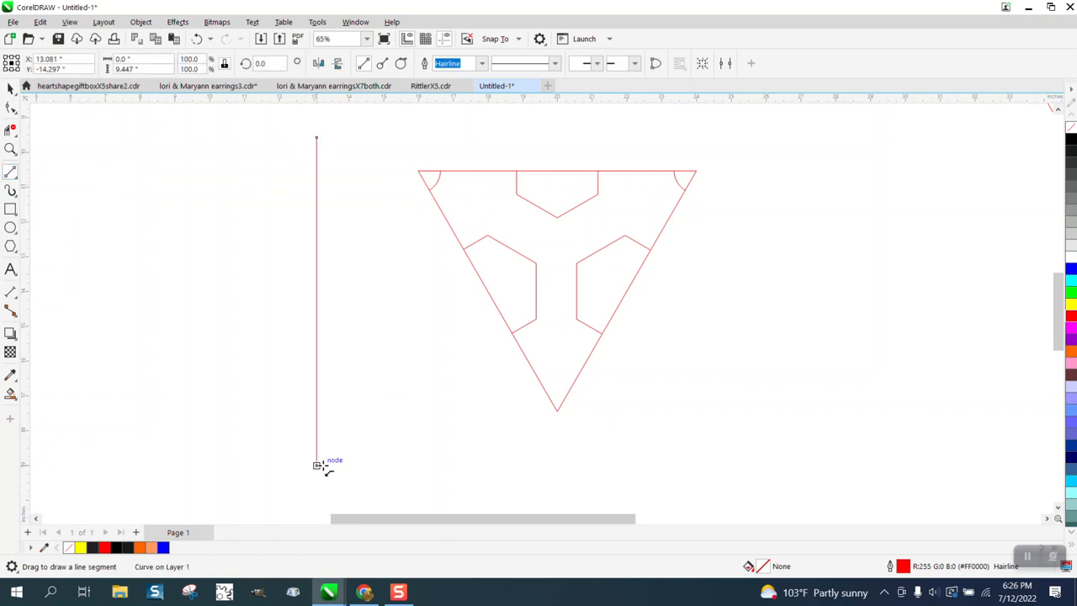
key("p")
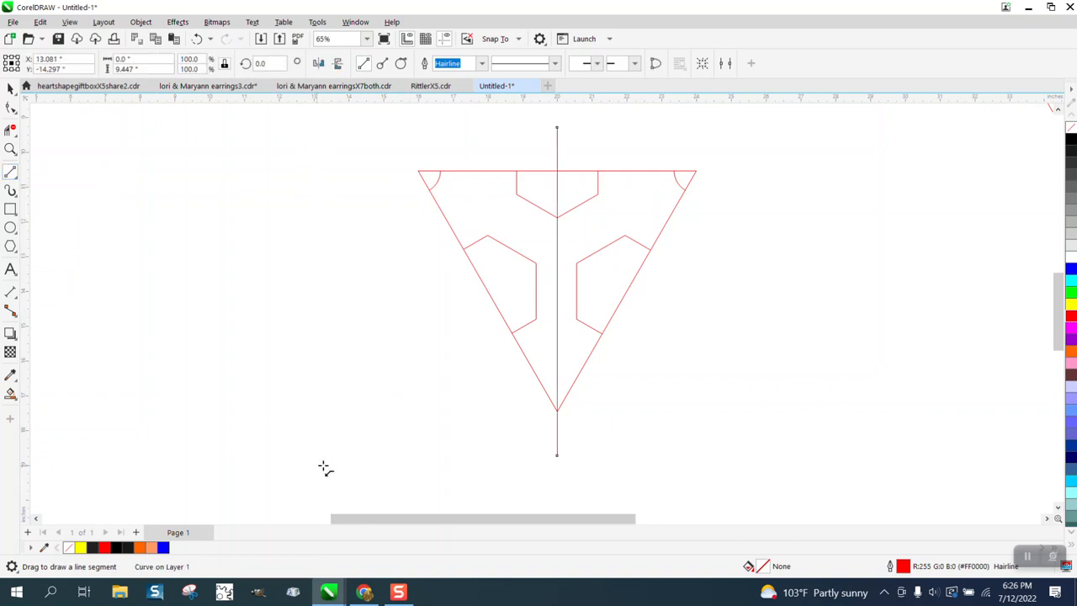
Remove everything to the right of the vertical centre line with Virtual Segment Delete, keeping the triangle's left half.
left_click(10, 127)
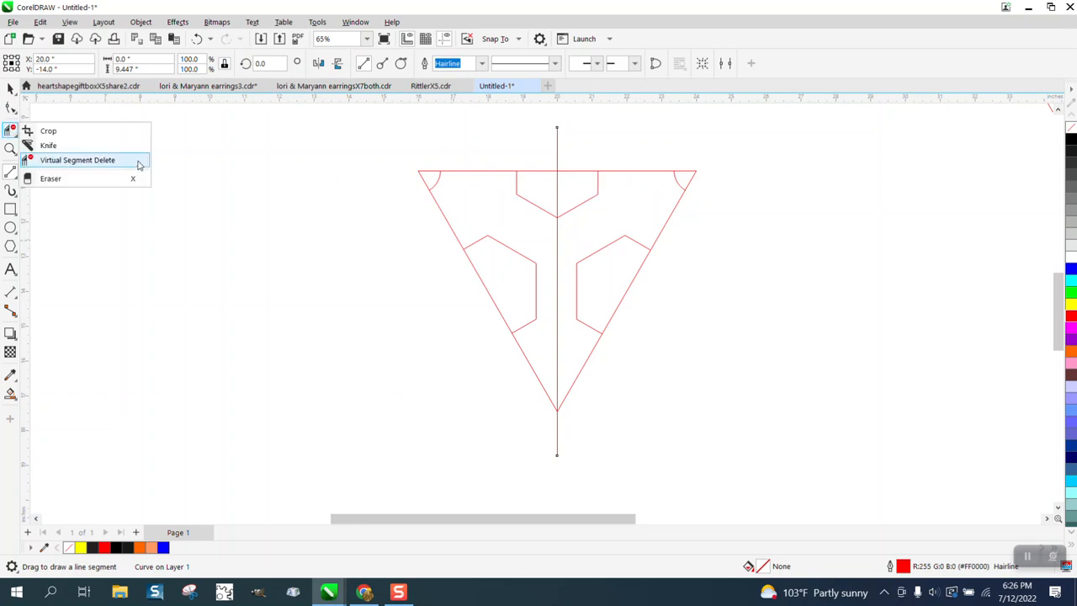
left_click(77, 160)
left_click_drag(612, 328, 712, 370)
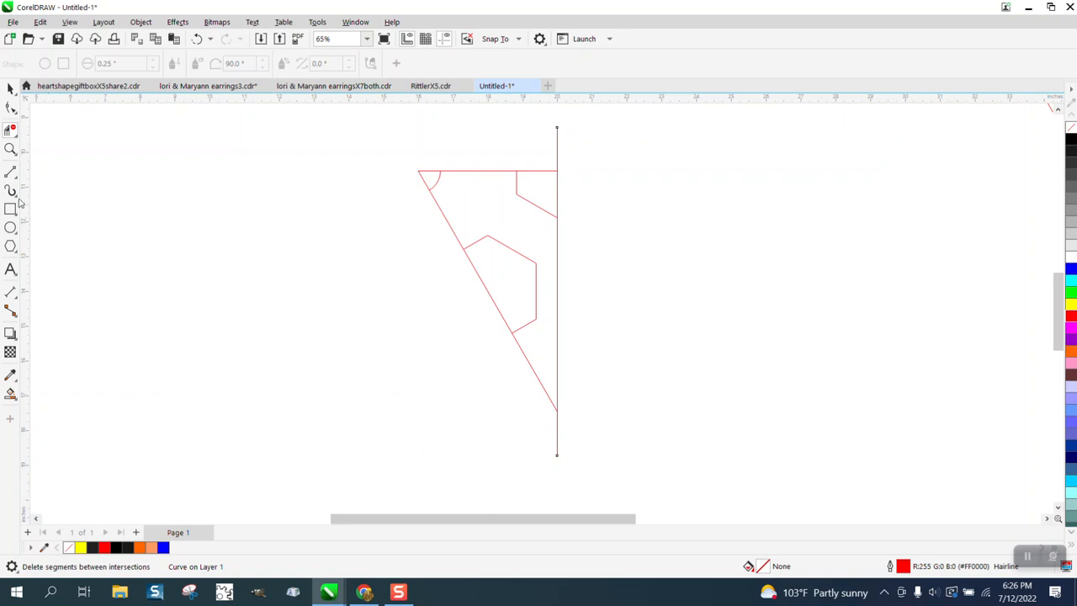
Connect the partial top hexagon to the side hexagon with two 2-Point Lines and add a short horizontal line from the side hexagon to the centre line.
left_click(12, 173)
left_click(56, 187)
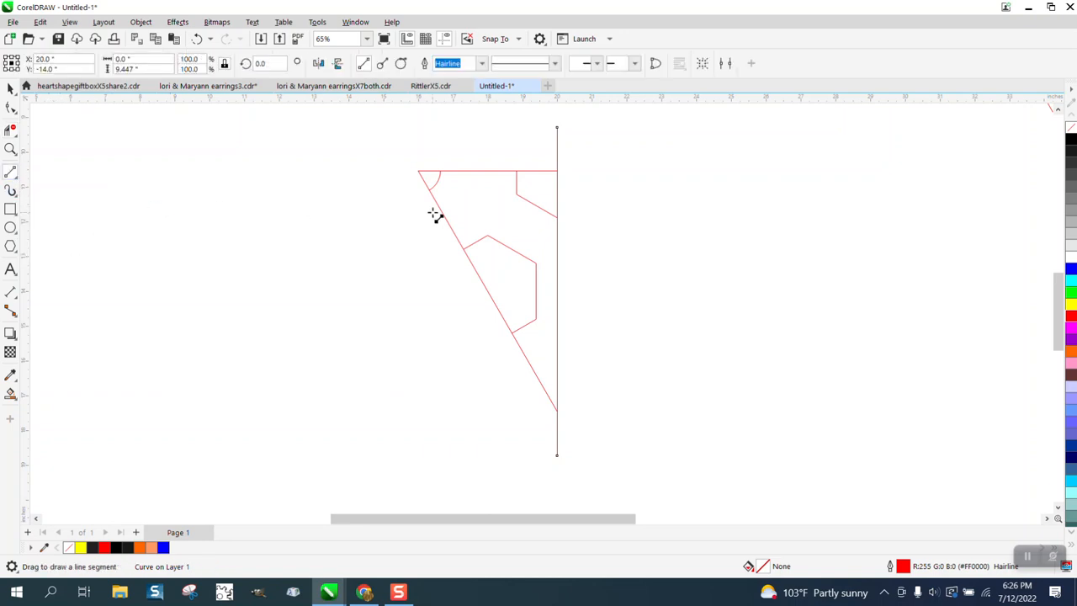
left_click_drag(516, 194, 488, 236)
left_click_drag(555, 218, 536, 293)
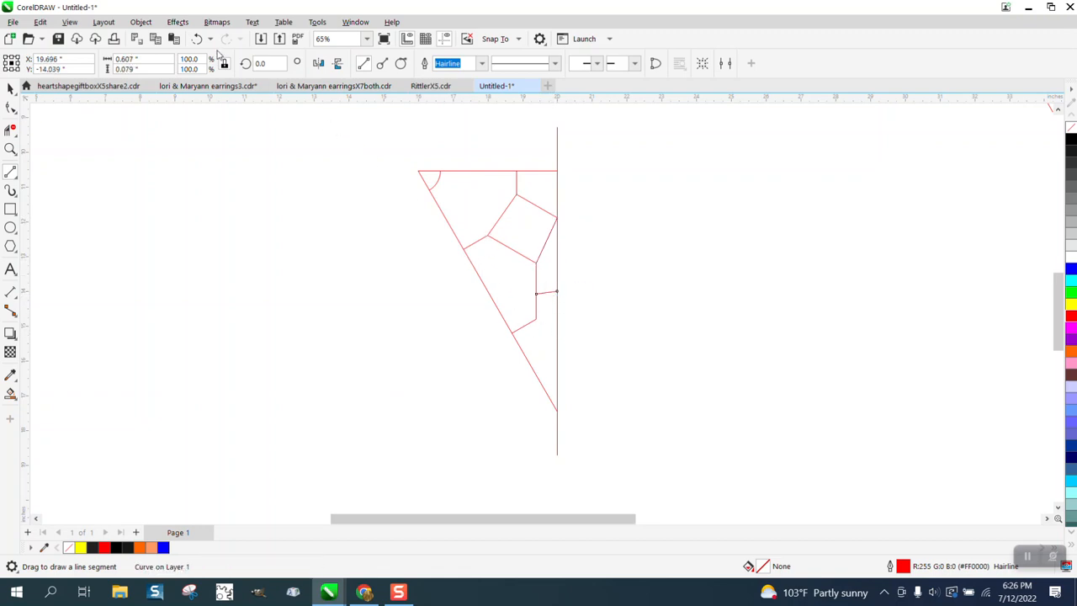
left_click(196, 38)
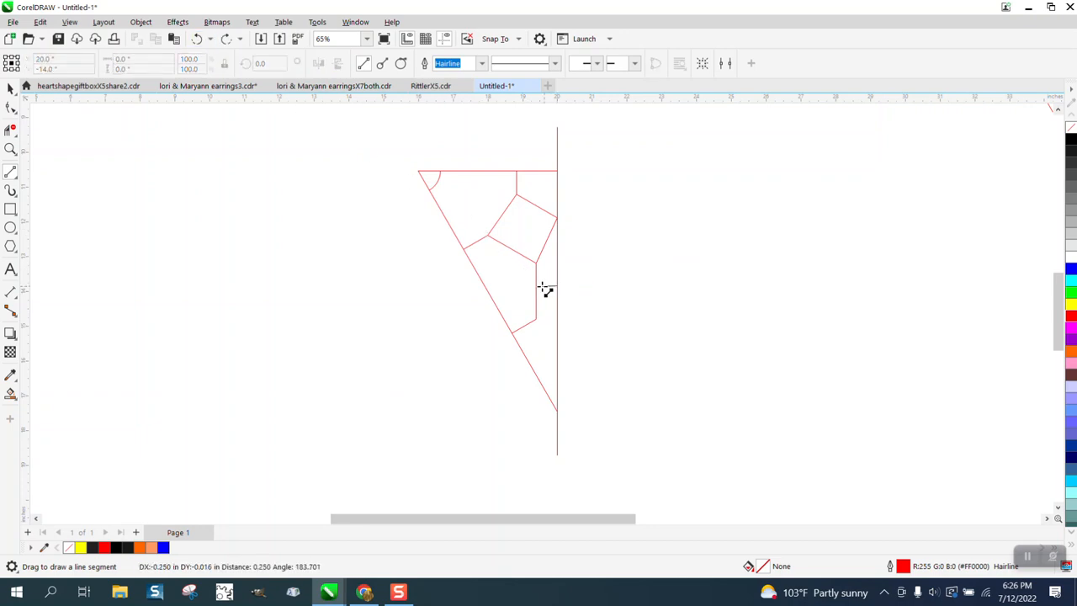
left_click_drag(543, 286, 536, 285)
Divide the half triangle's lower tip, the side hexagon and the area beside the corner arc with further straight lines.
left_click_drag(556, 335, 534, 371)
left_click_drag(536, 265, 488, 291)
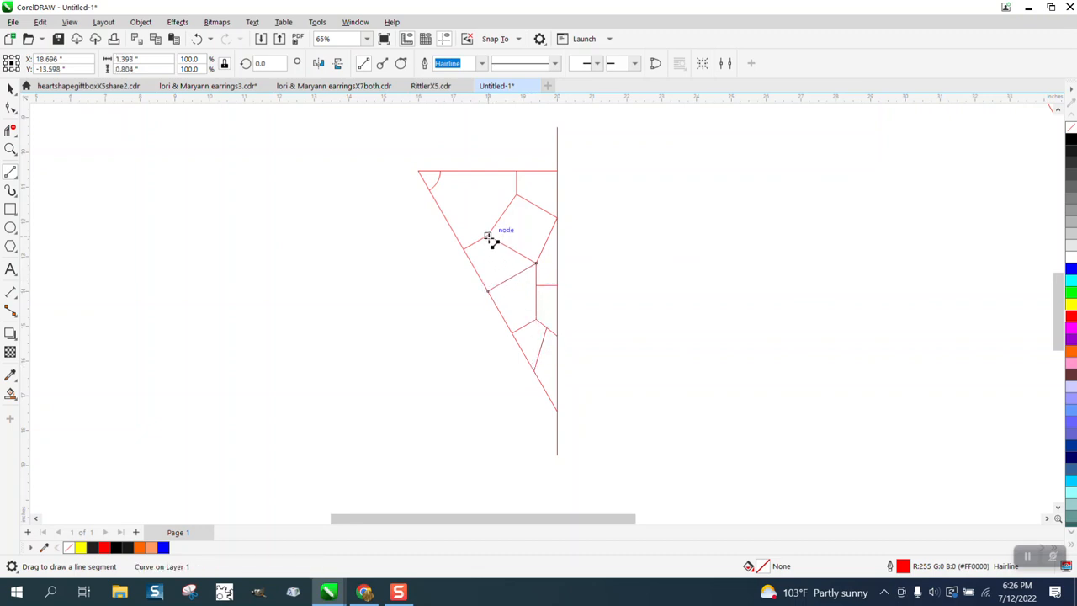
left_click_drag(488, 236, 536, 320)
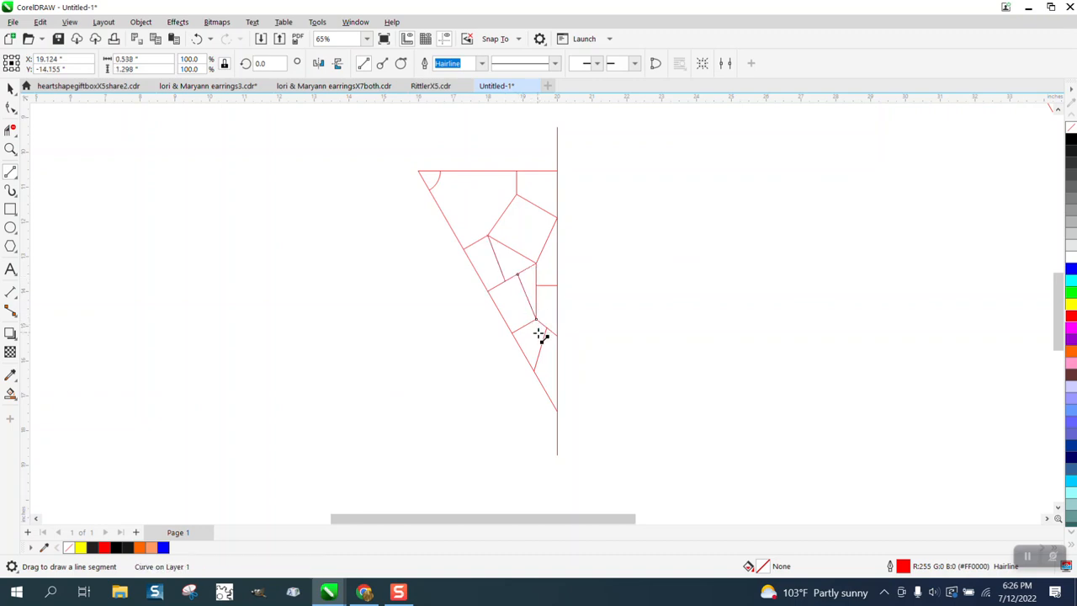
left_click_drag(499, 217, 474, 203)
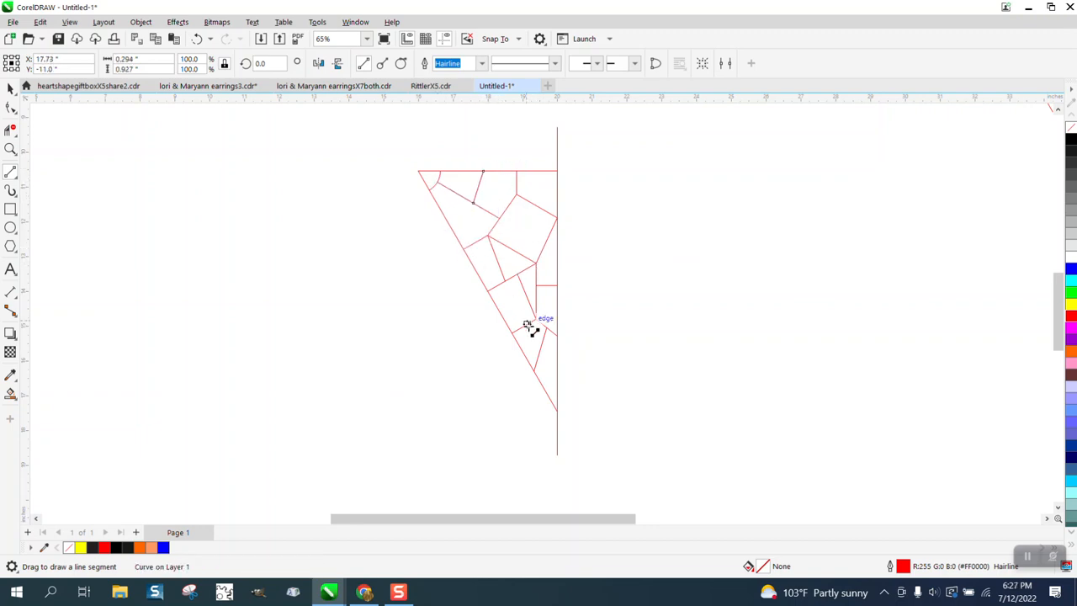
Trim the parts of the vertical centre line that stick out above and below the triangle with Virtual Segment Delete.
left_click(10, 88)
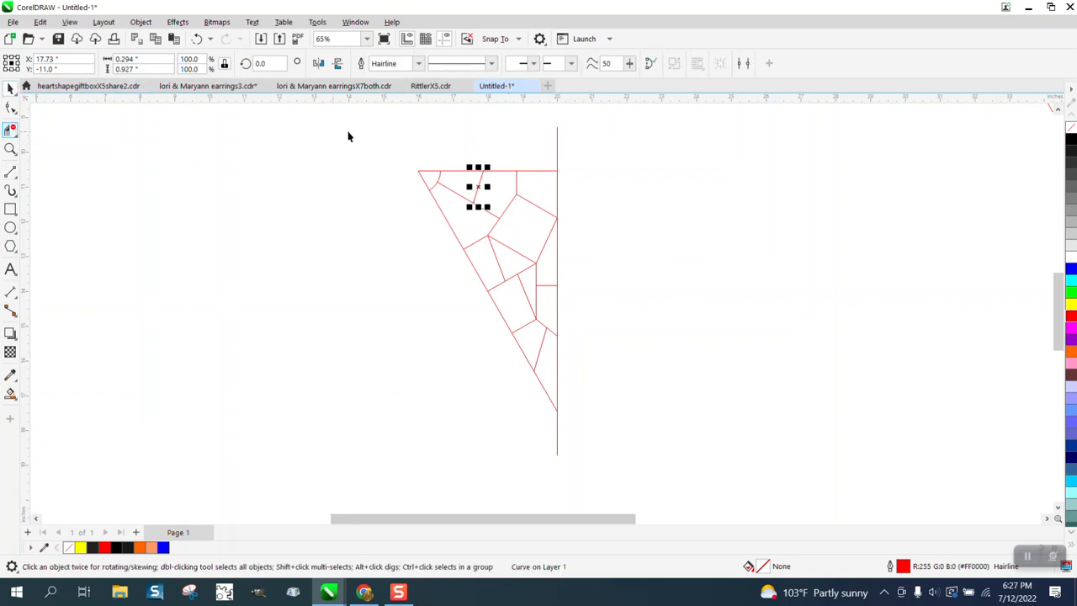
left_click(17, 133)
left_click(74, 160)
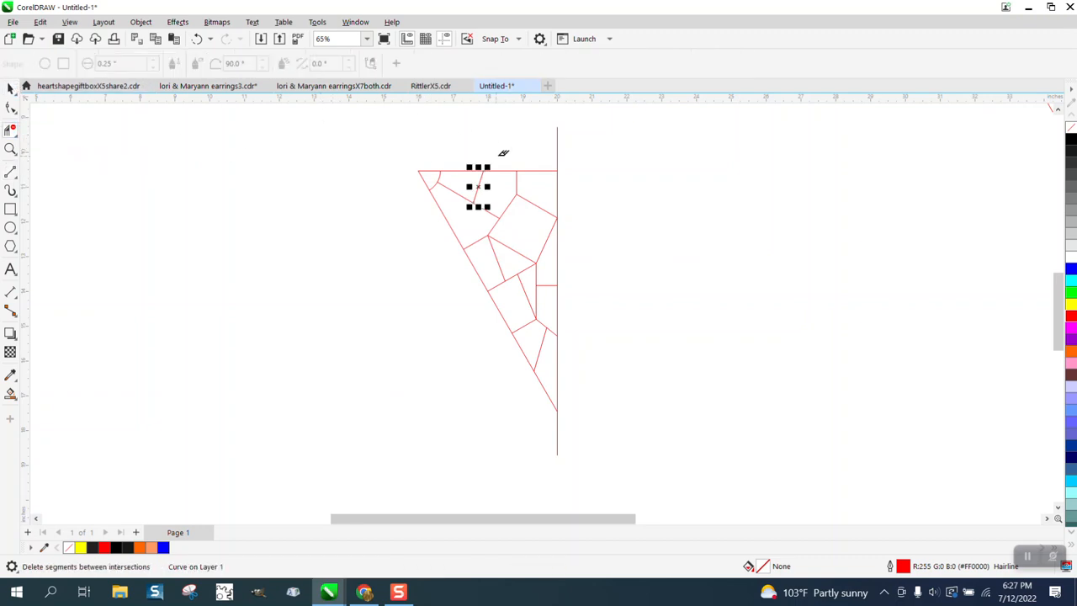
left_click_drag(596, 434, 599, 434)
Group all lines of the half triangle and mirror a copy across its vertical edge to complete the full triangle.
left_click(11, 89)
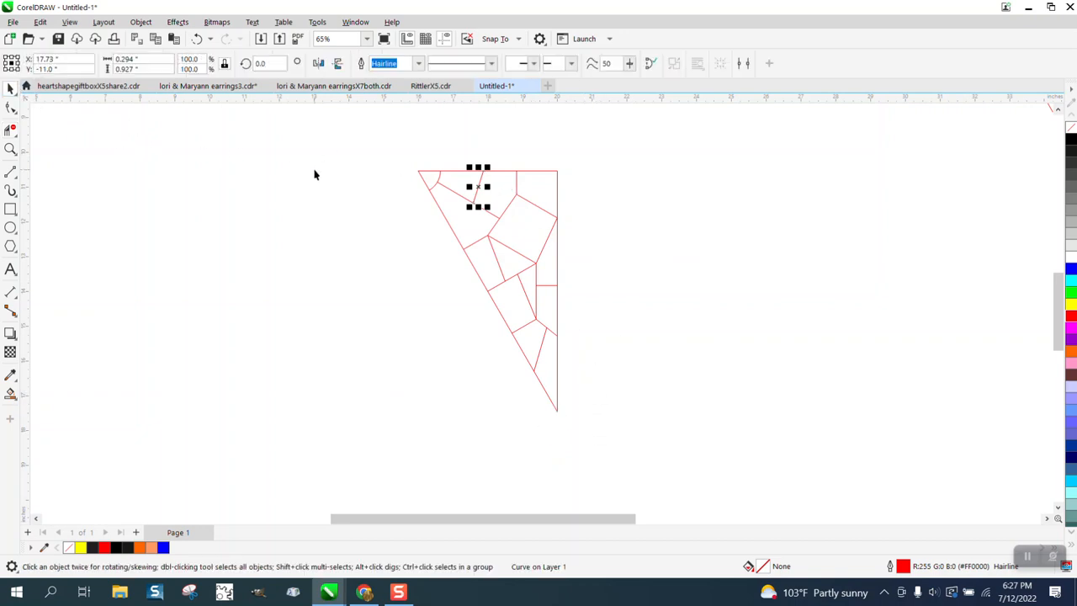
scroll(313, 173, "down", 1)
left_click_drag(373, 137, 622, 398)
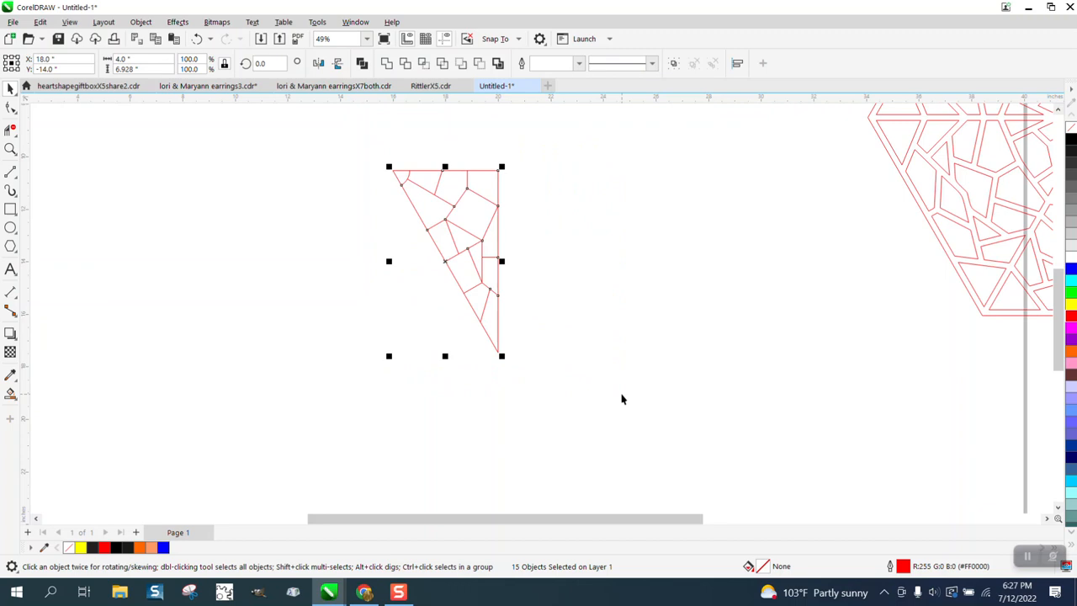
key("ctrl+g")
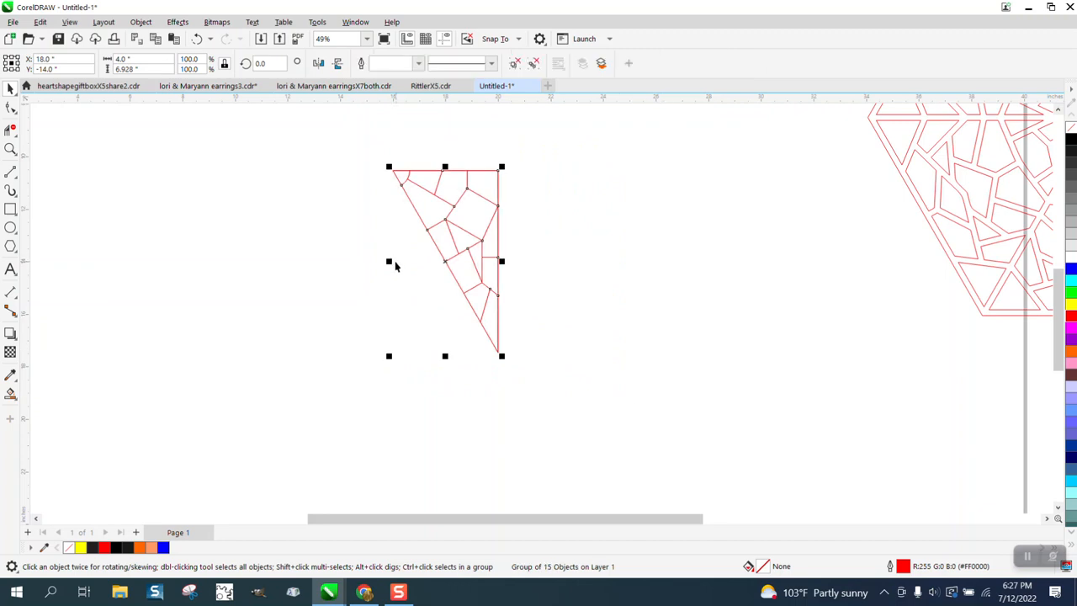
left_click_drag(396, 266, 503, 262)
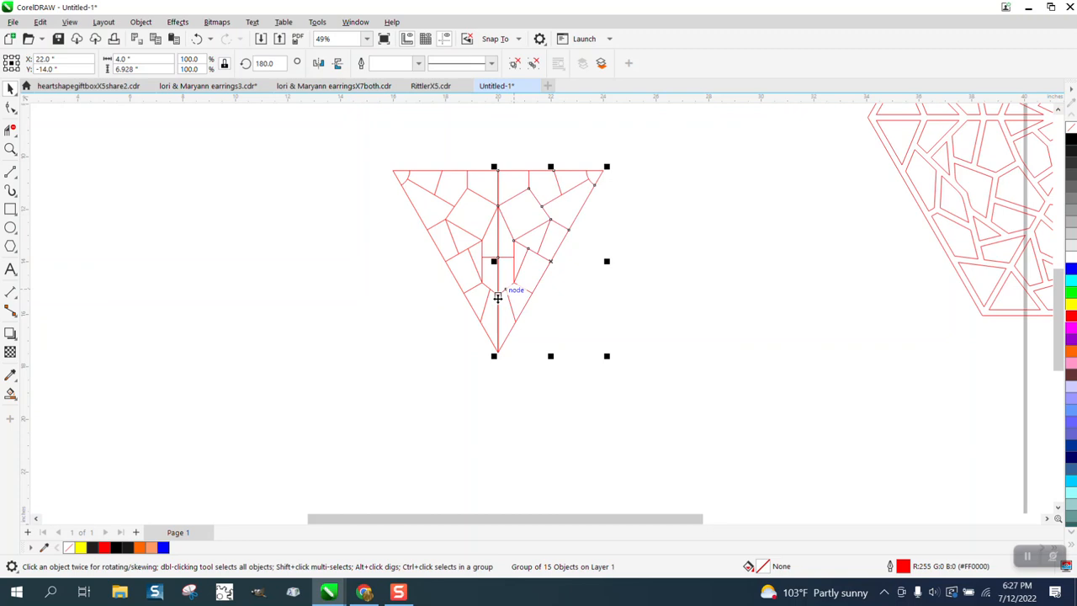
left_click(362, 323)
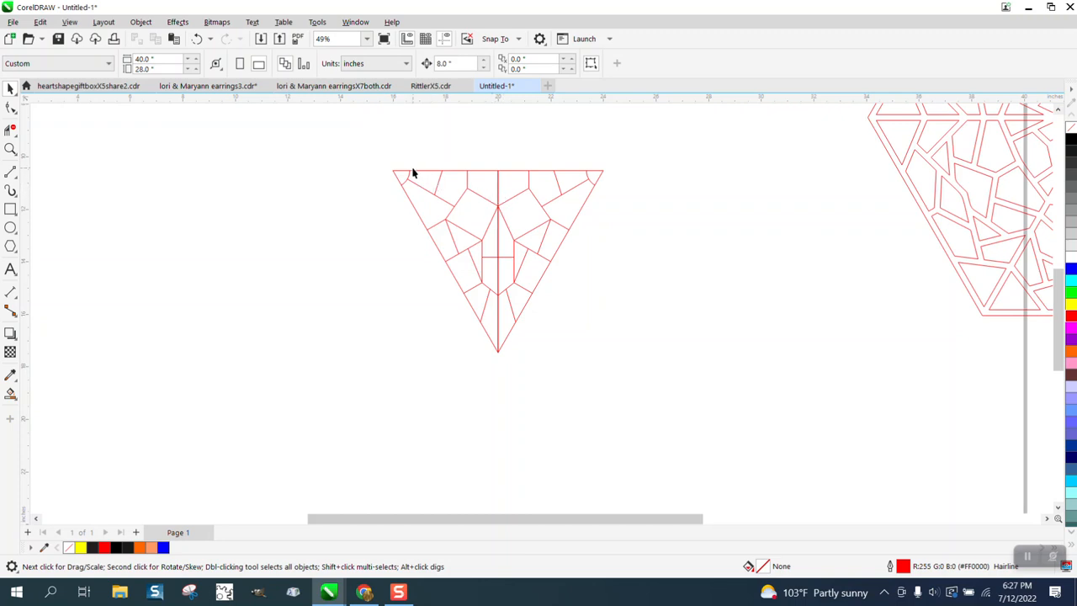
Group both triangle halves and make a copy rotated 60 degrees about the triangle's bottom tip.
left_click_drag(494, 257, 695, 411)
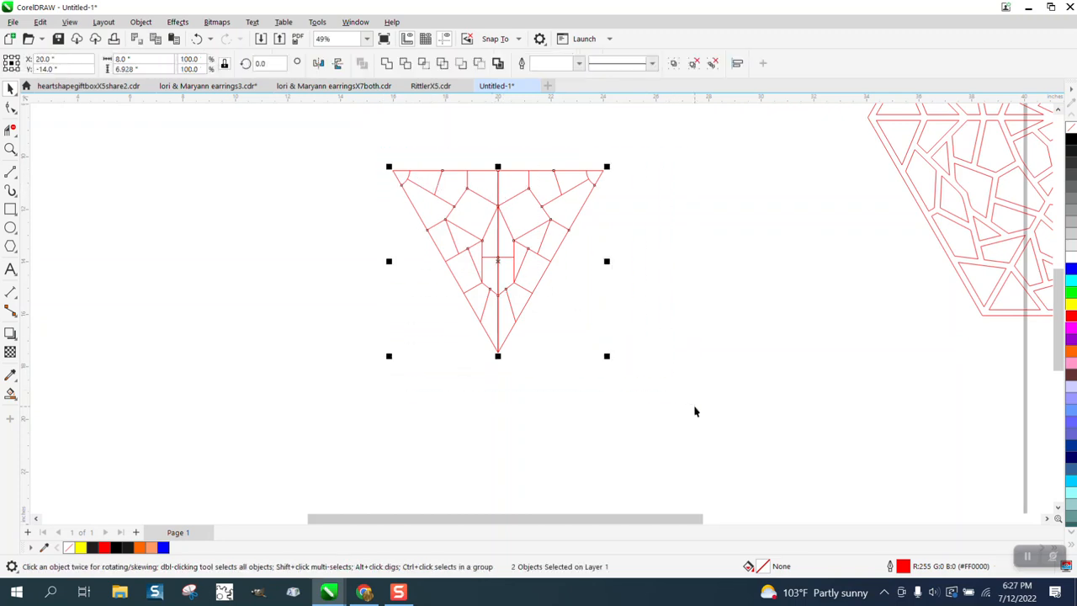
key("ctrl+g")
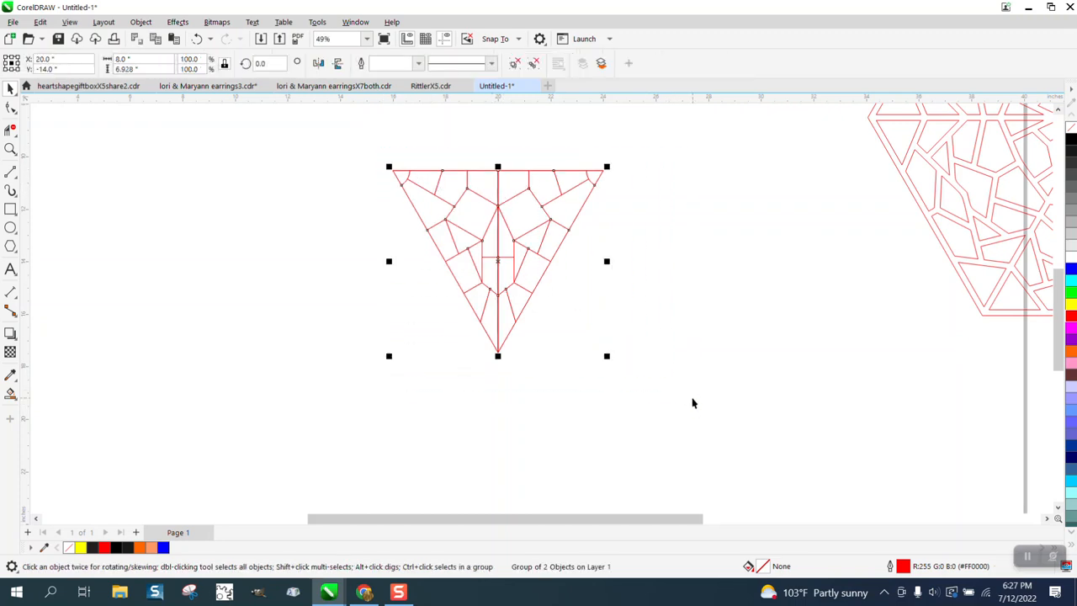
left_click(498, 261)
left_click_drag(498, 261, 497, 352)
double_click(261, 63)
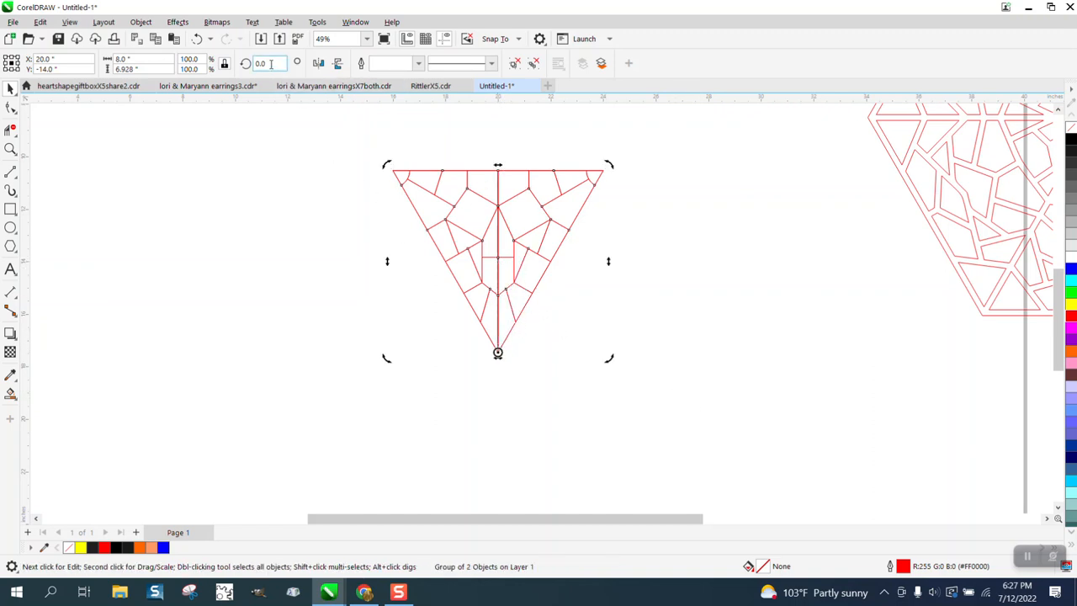
type("60")
key("Return")
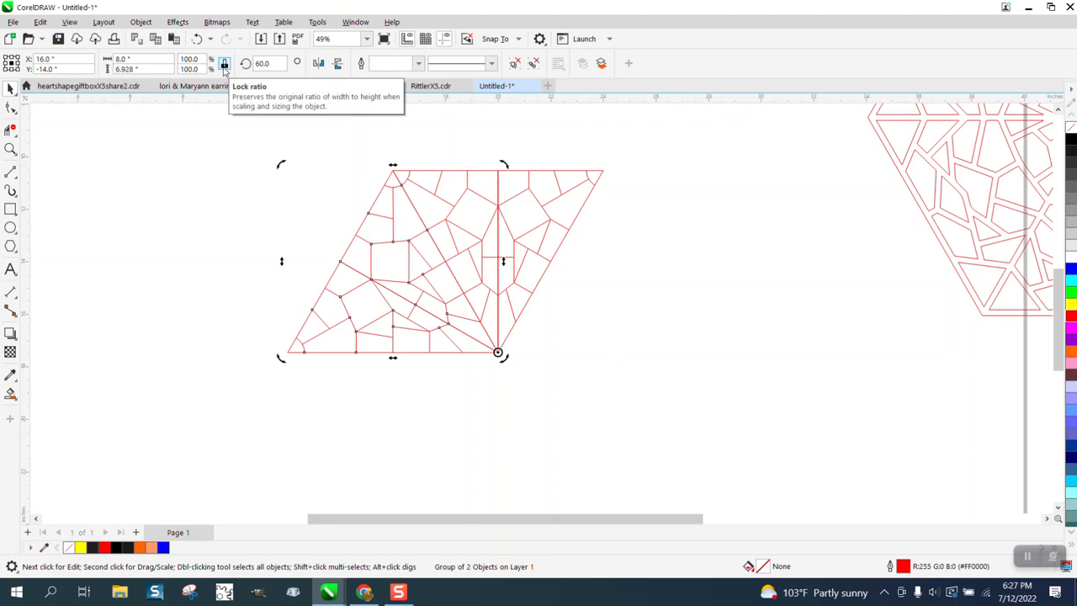
Repeat the 60-degree rotated copy four more times to complete the hexagon.
key("ctrl+r")
key("ctrl+r")
key("ctrl+r")
key("ctrl+r")
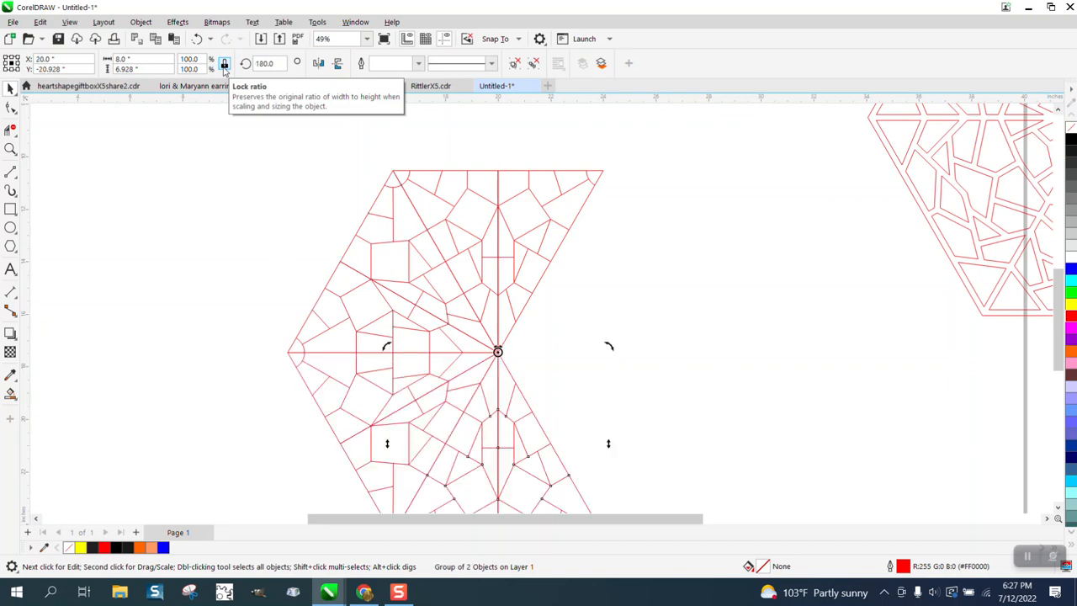
scroll(362, 198, "down", 2)
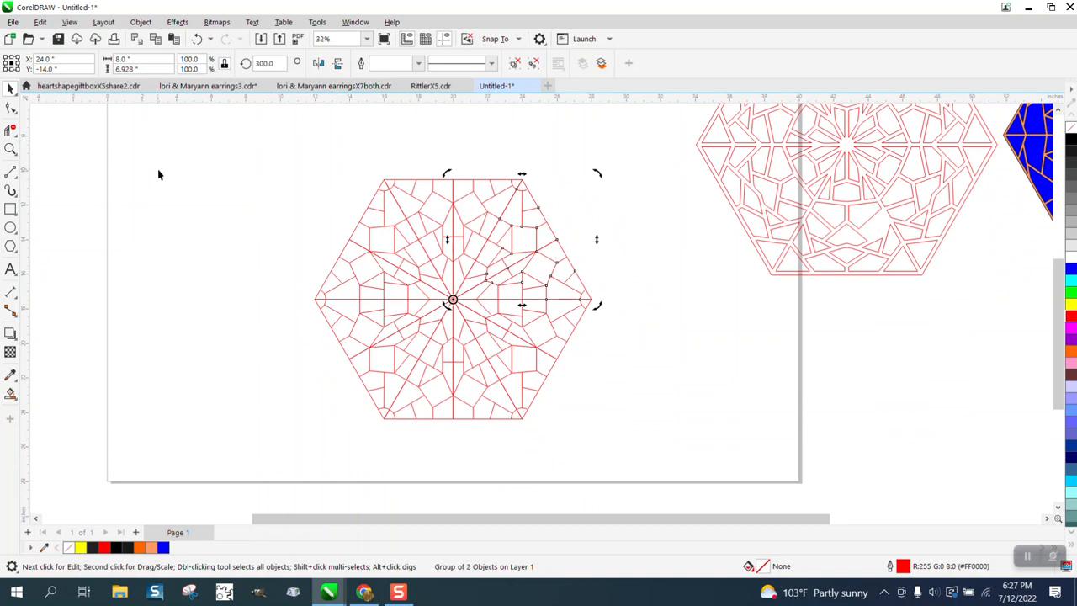
Examine up close how the lines of neighbouring triangles meet at the hexagon's upper-left corner.
left_click(11, 150)
left_click_drag(372, 174, 418, 198)
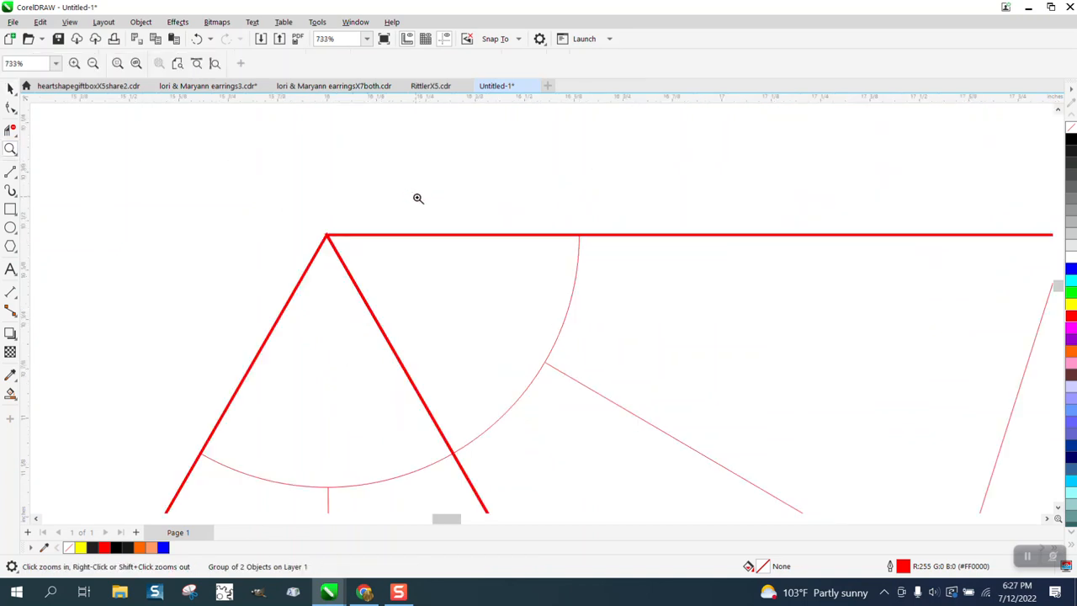
left_click_drag(323, 236, 351, 243)
scroll(269, 138, "down", 6)
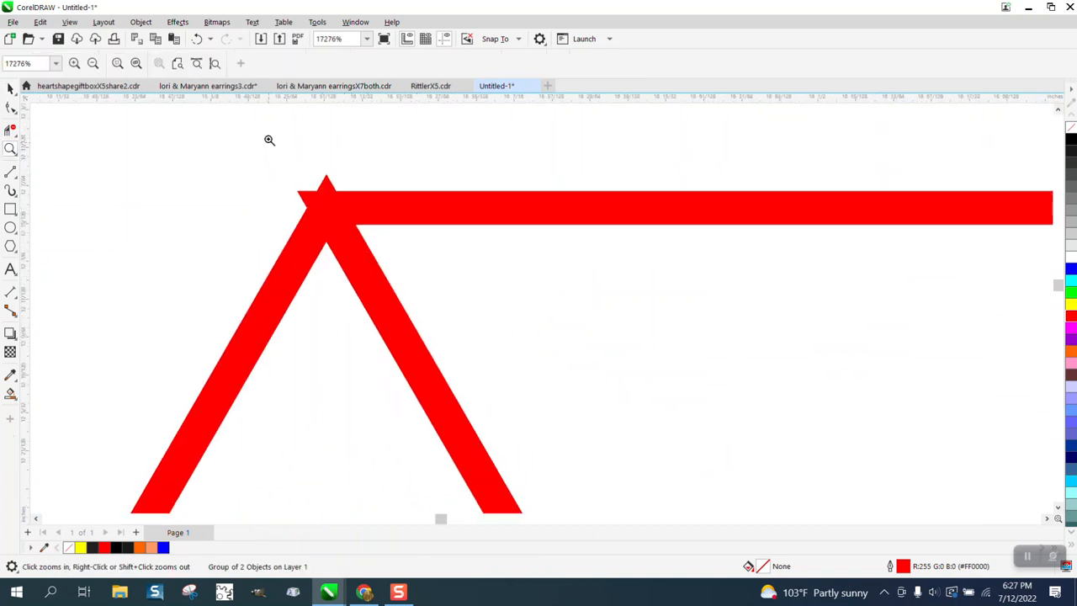
scroll(295, 150, "down", 8)
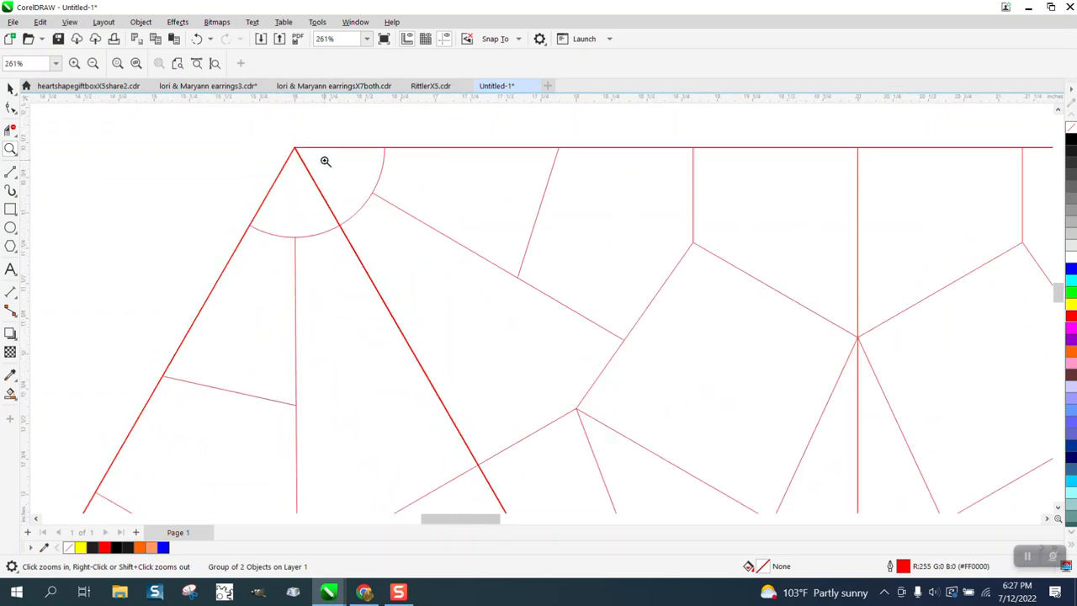
scroll(316, 157, "down", 1)
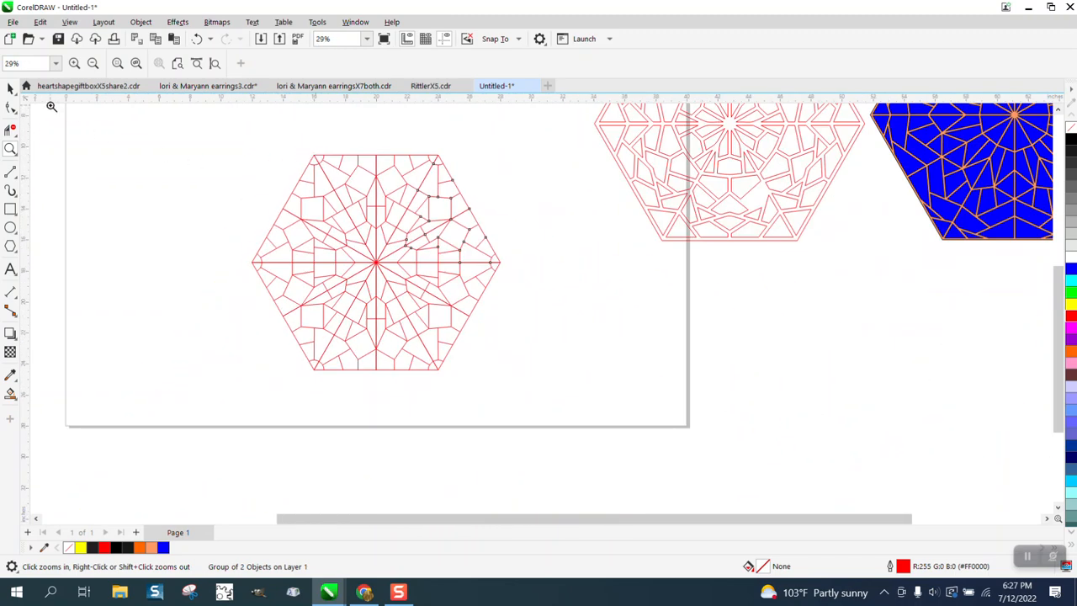
Ungroup all objects in the whole hexagon pattern.
left_click(11, 88)
left_click_drag(229, 135, 559, 402)
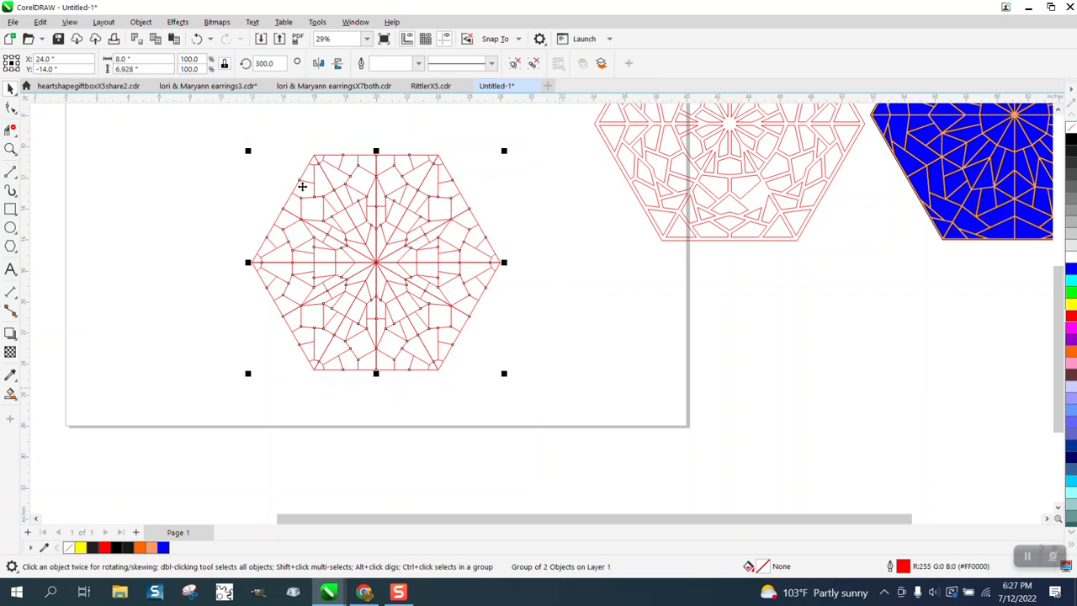
left_click(148, 25)
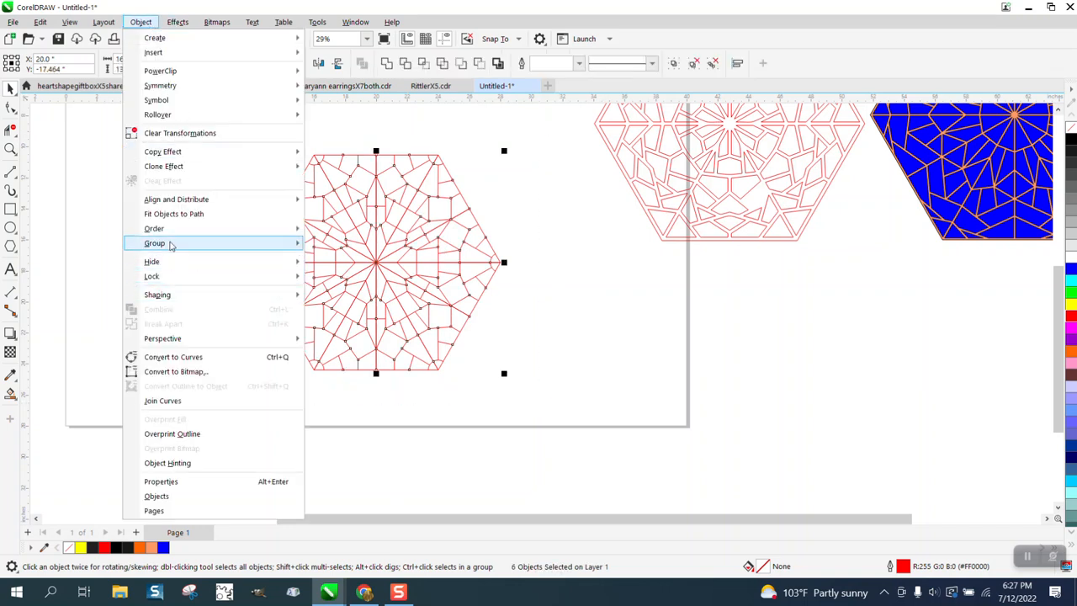
mouse_move(169, 243)
left_click(337, 274)
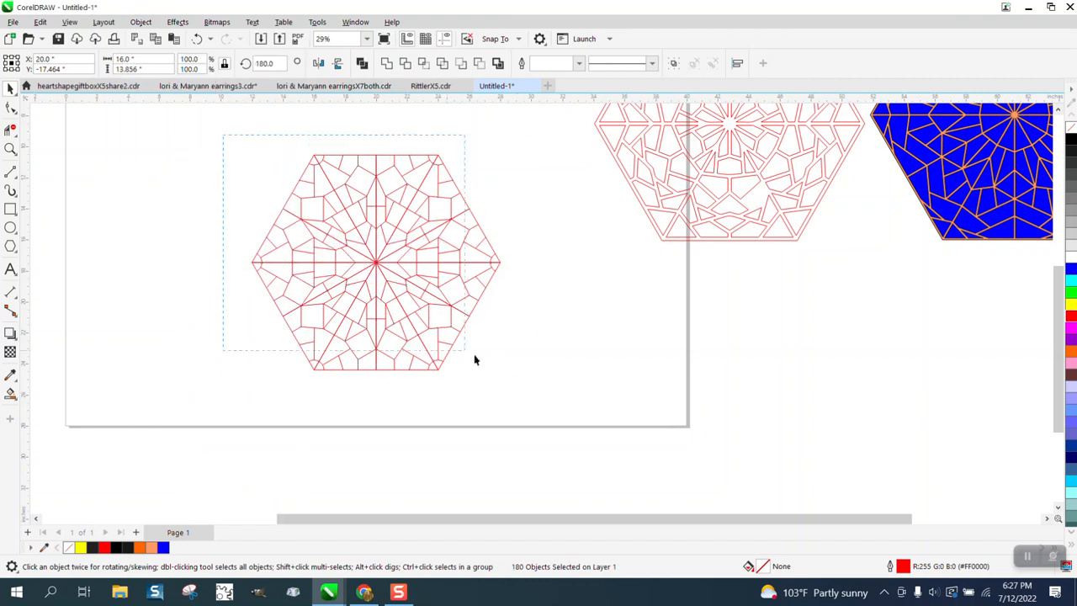
Set the outline width of all hexagon lines to 8.0 pt and convert the outlines to objects.
left_click(579, 63)
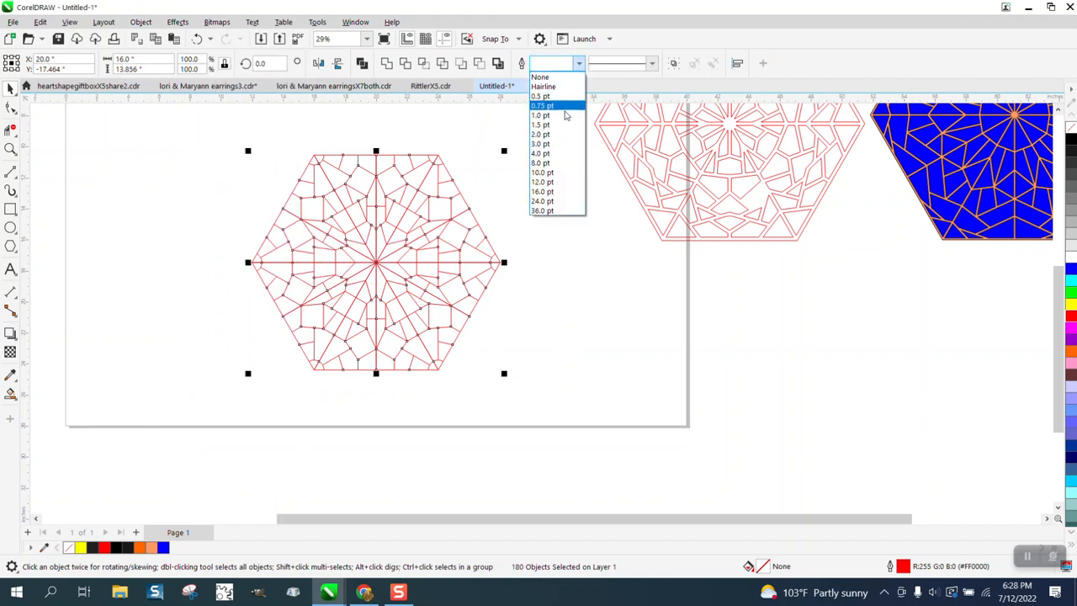
left_click(540, 162)
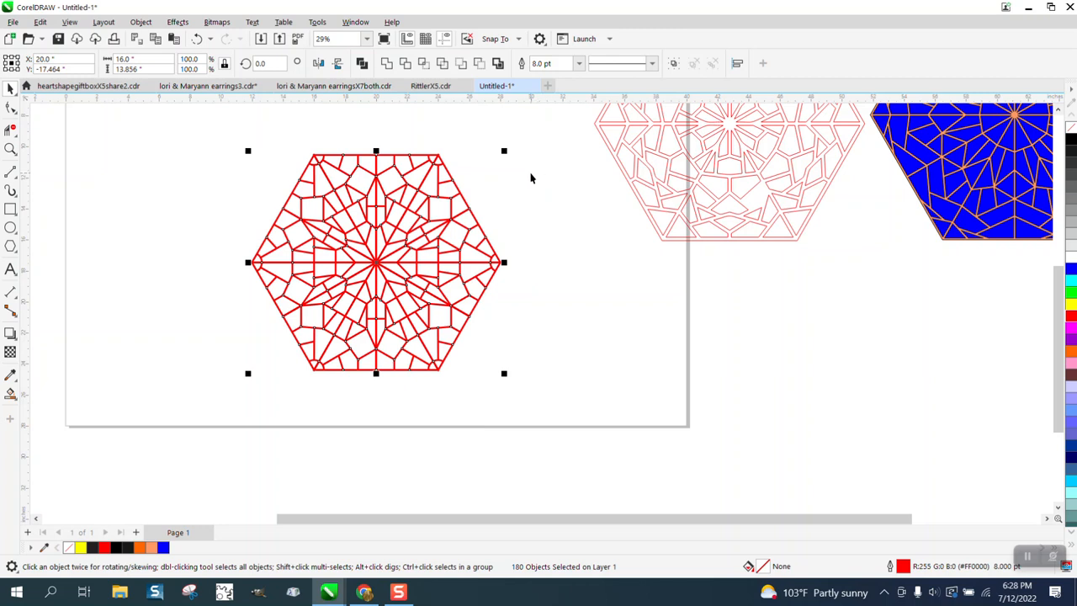
left_click(141, 22)
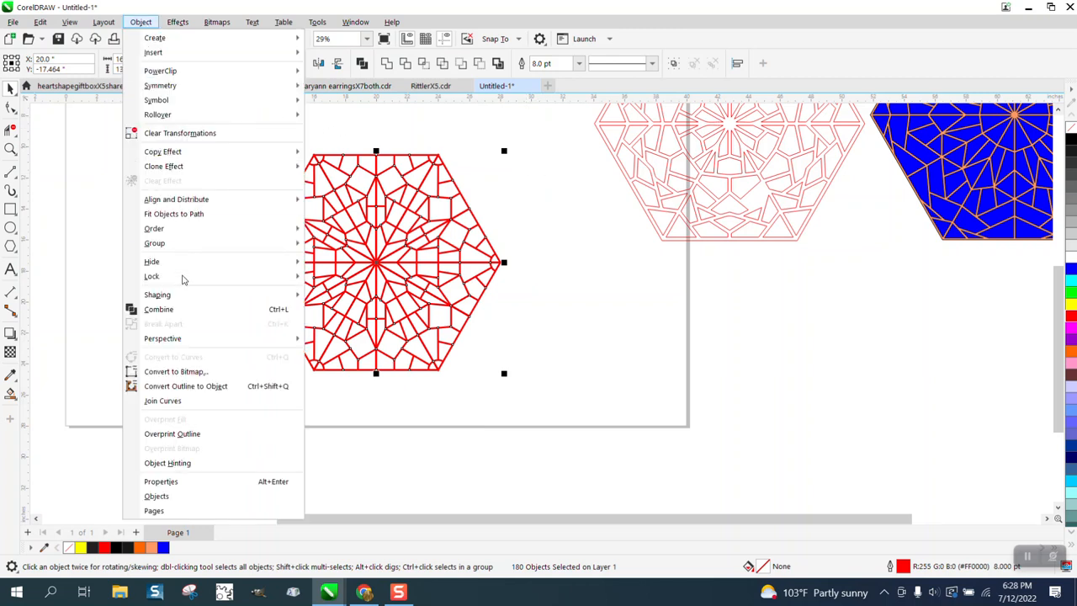
left_click(211, 385)
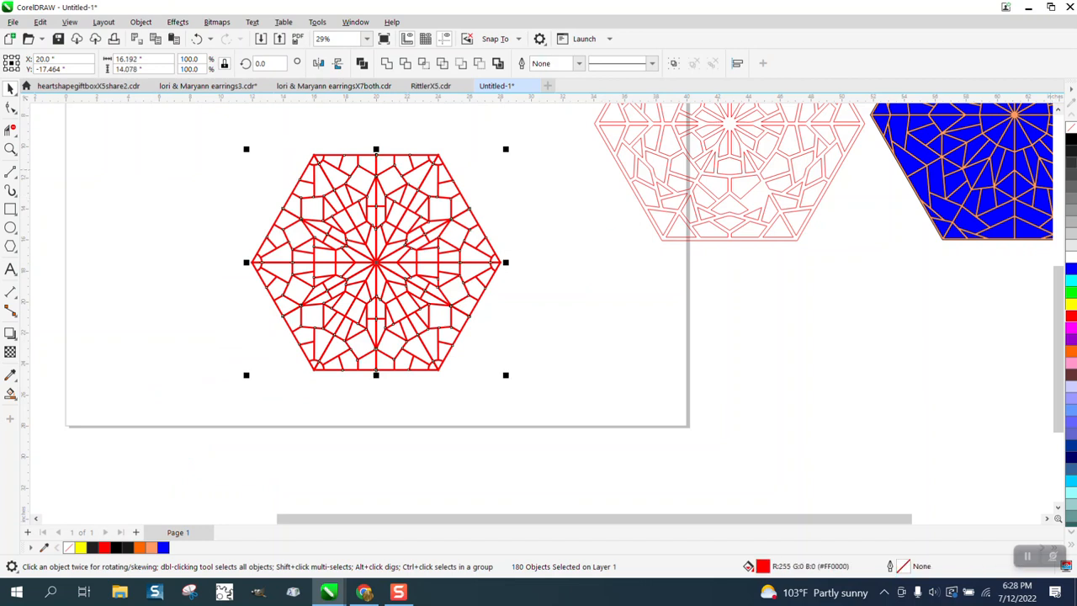
Give the converted hexagon objects no fill and a red hairline outline, and weld them into a single curve.
left_click(1072, 128)
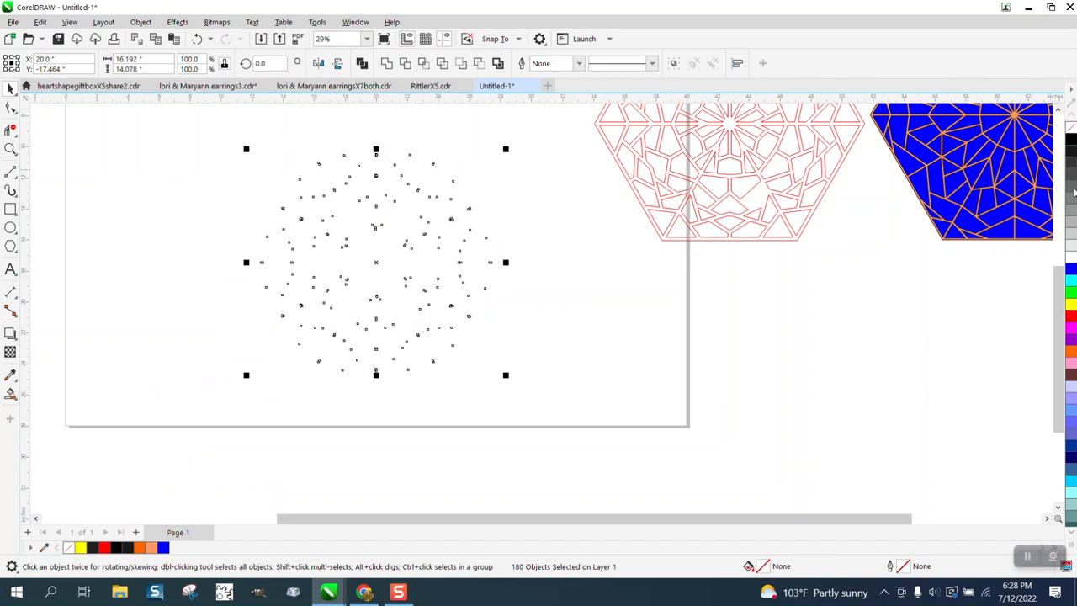
right_click(1072, 319)
left_click_drag(218, 135, 604, 440)
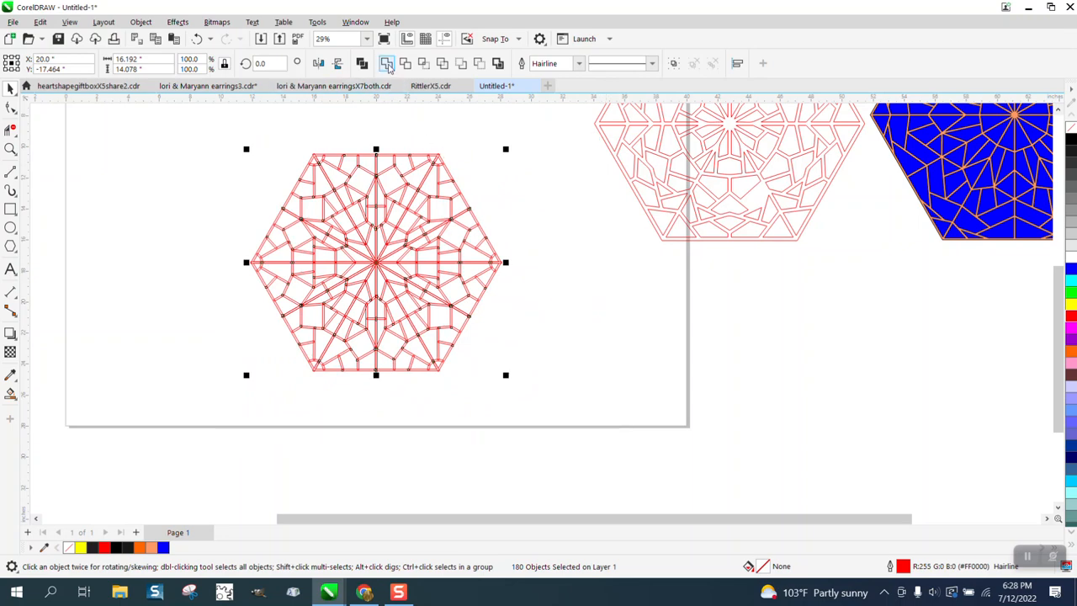
key("ctrl+l")
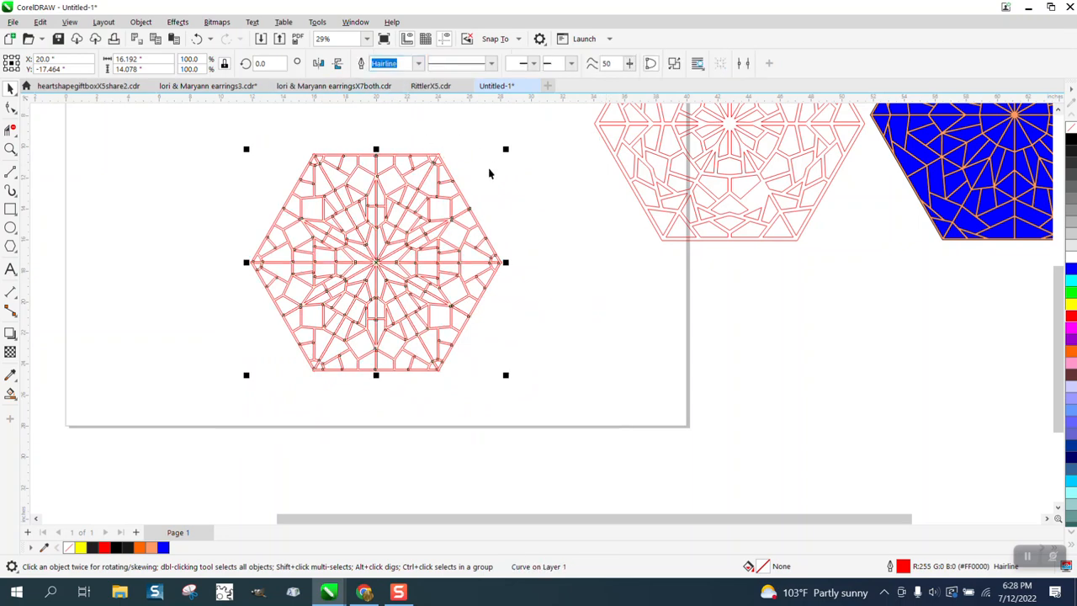
Examine the welded lattice up close around the hexagon's centre and upper half.
left_click(11, 149)
left_click_drag(347, 174, 468, 271)
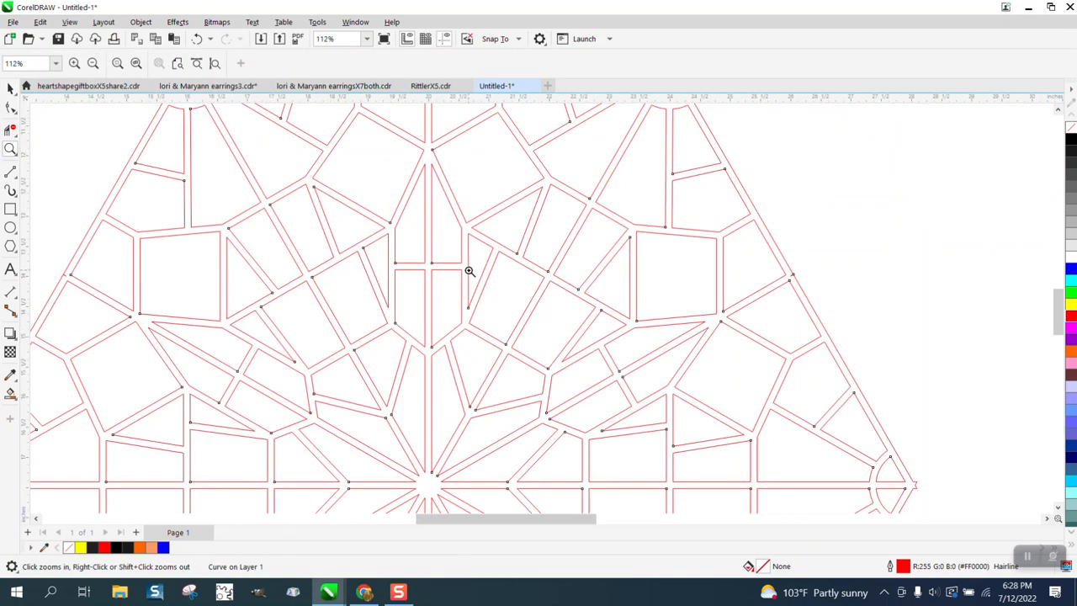
scroll(370, 180, "down", 3)
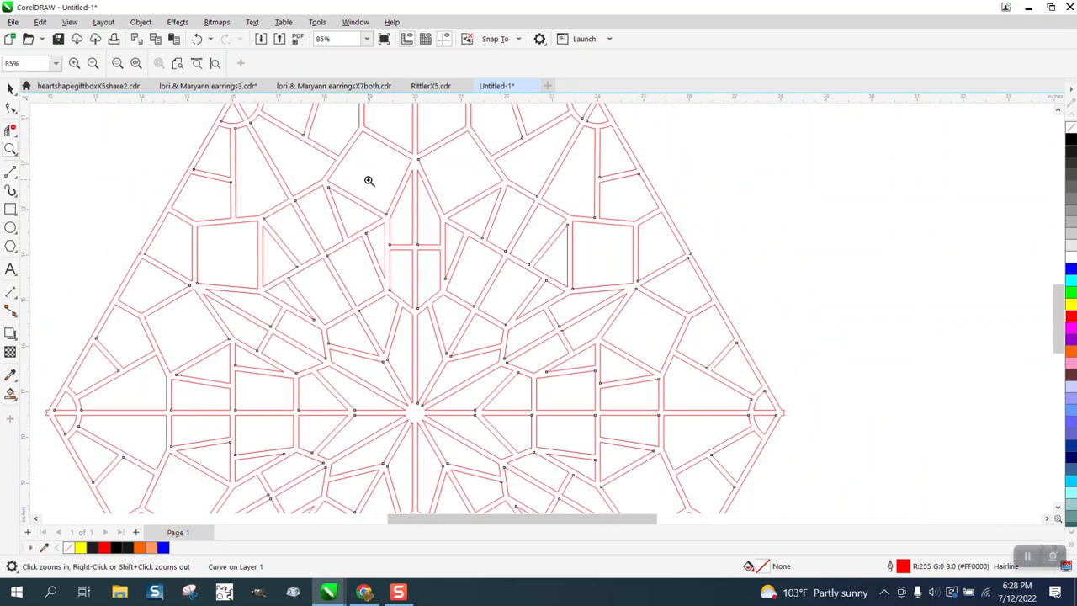
Delete the stray star-shaped nodes at the hexagon's upper-left corner to leave a single sharp corner.
scroll(367, 178, "down", 1)
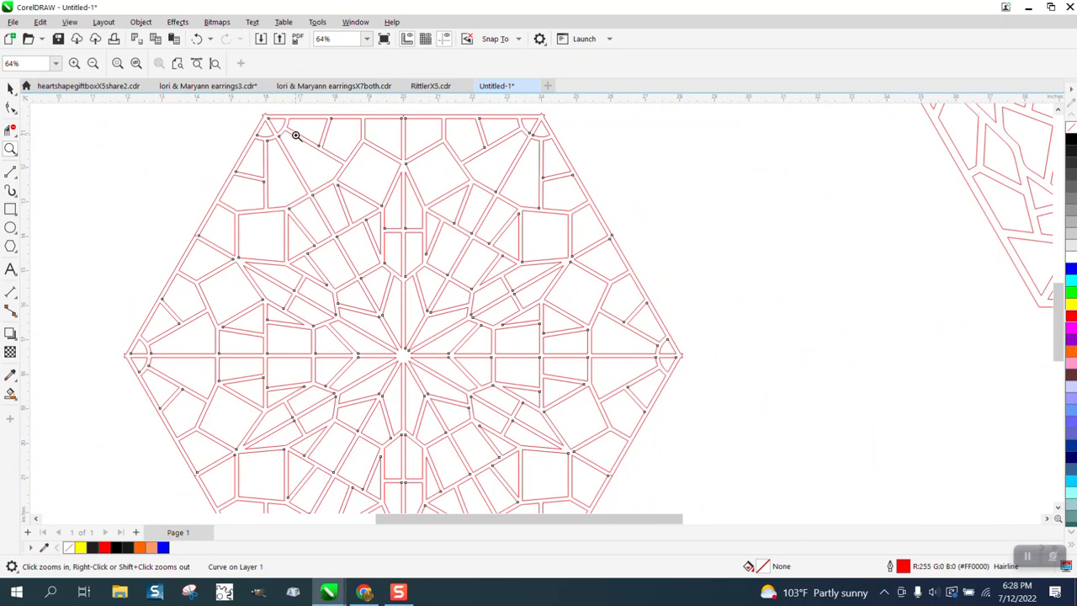
scroll(381, 190, "down", 2)
left_click_drag(279, 127, 347, 168)
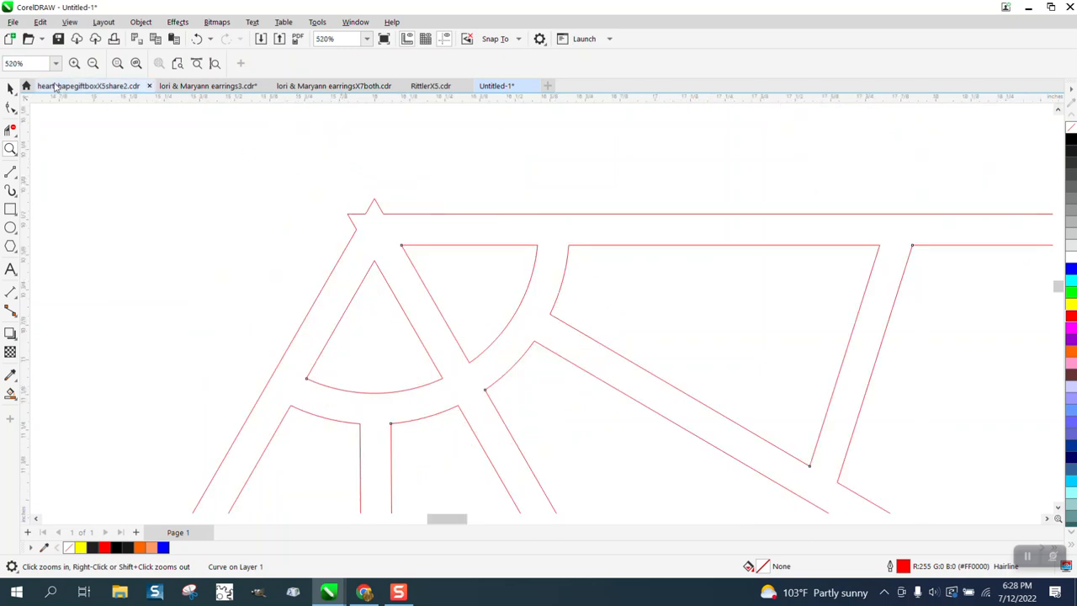
left_click(10, 107)
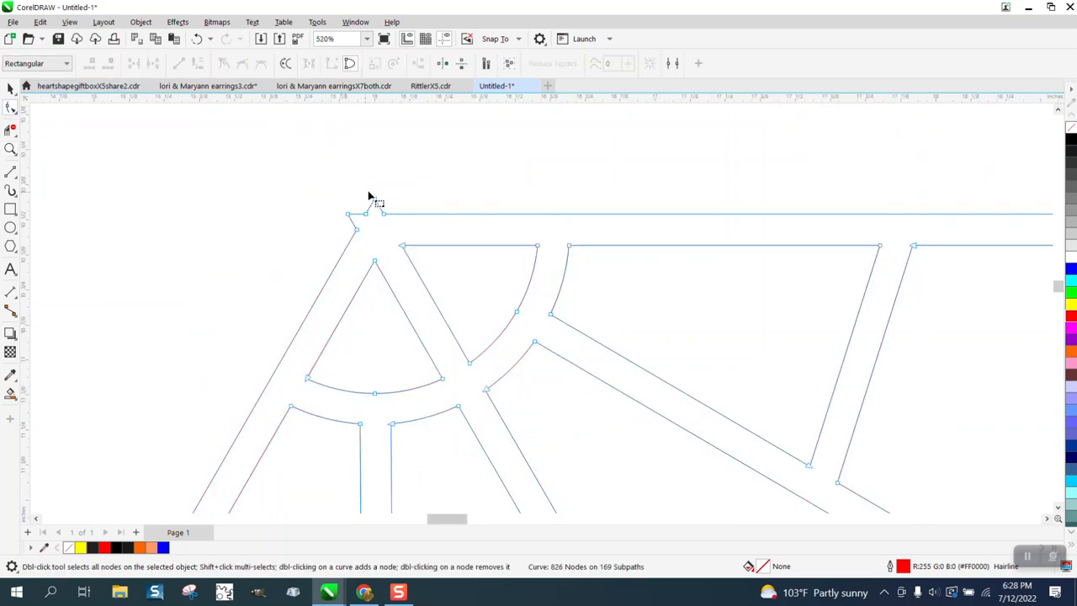
double_click(374, 199)
double_click(348, 215)
double_click(356, 230)
left_click(383, 214)
double_click(382, 215)
scroll(272, 149, "down", 3)
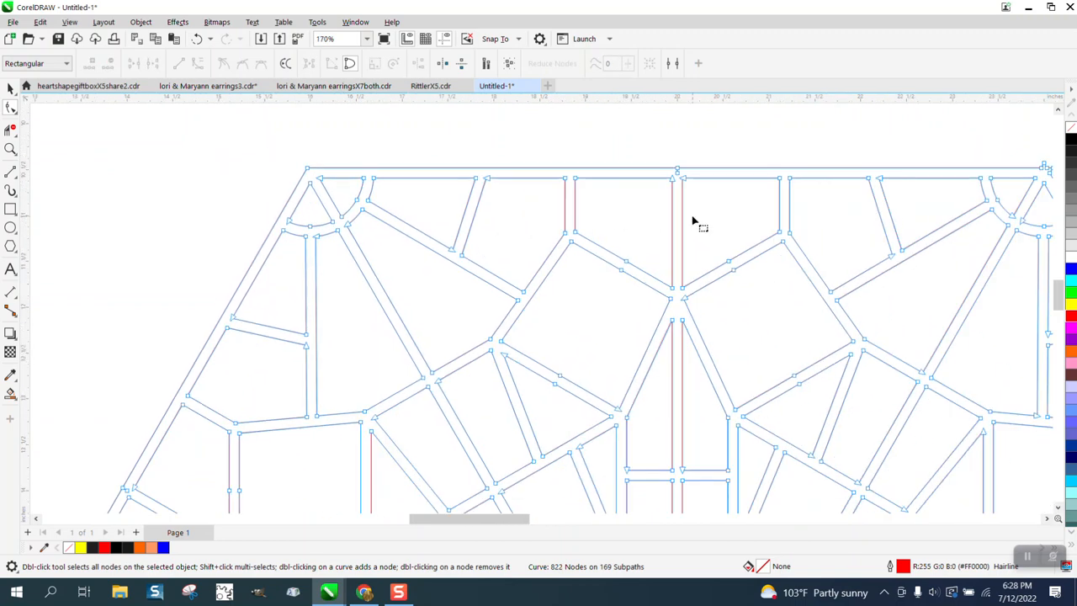
Delete the nodes of the short spur line at the middle of the hexagon's top edge, keeping the edge straight.
left_click(11, 149)
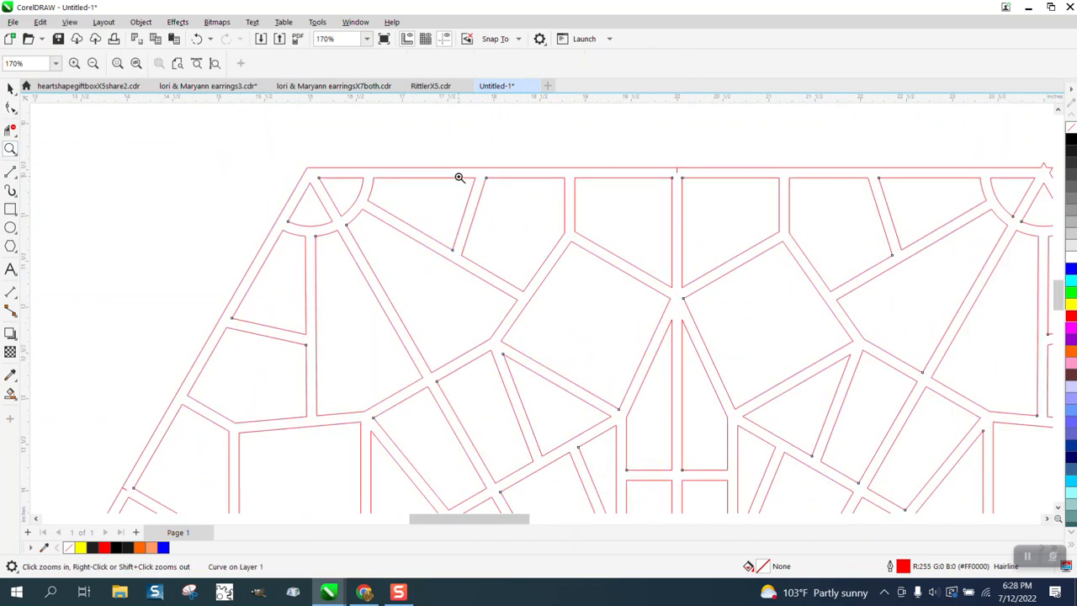
left_click_drag(662, 167, 683, 187)
left_click(15, 107)
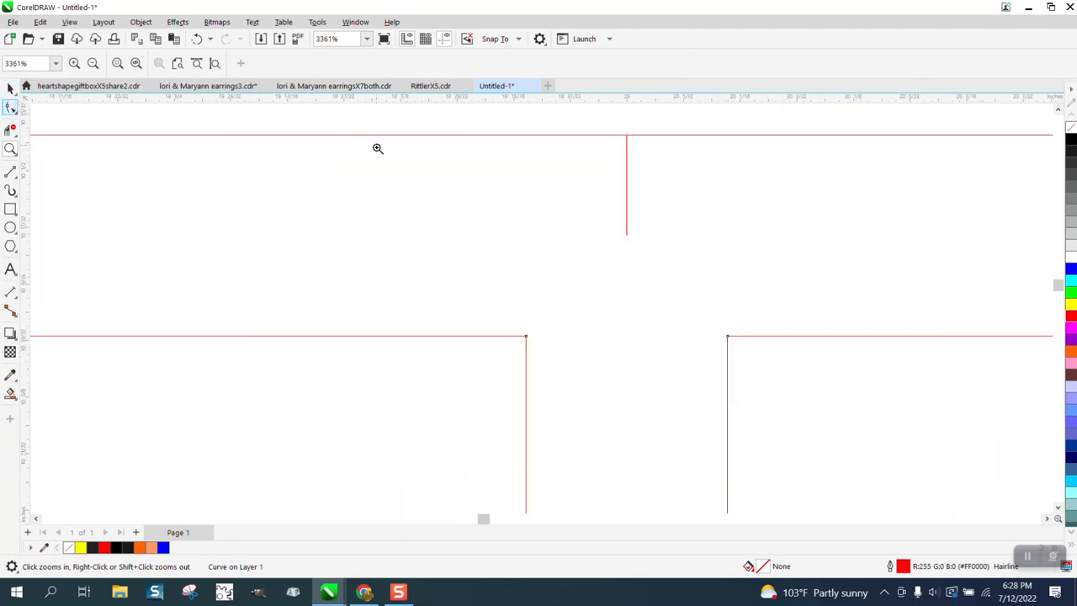
left_click(22, 82)
left_click(11, 108)
left_click_drag(594, 190, 655, 265)
left_click_drag(599, 125, 668, 264)
key("Delete")
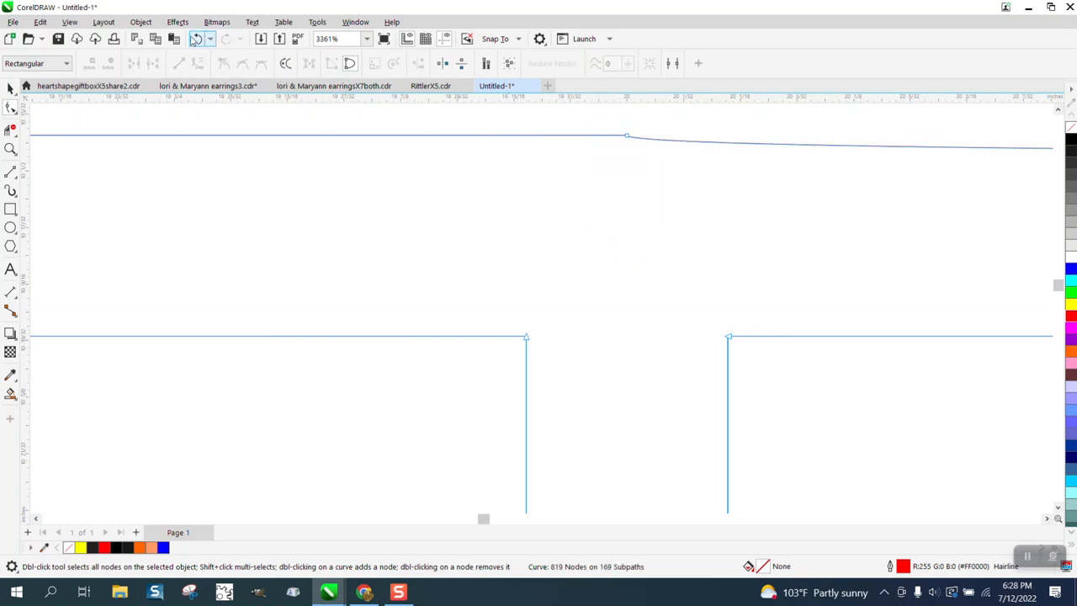
left_click(197, 39)
key("Delete")
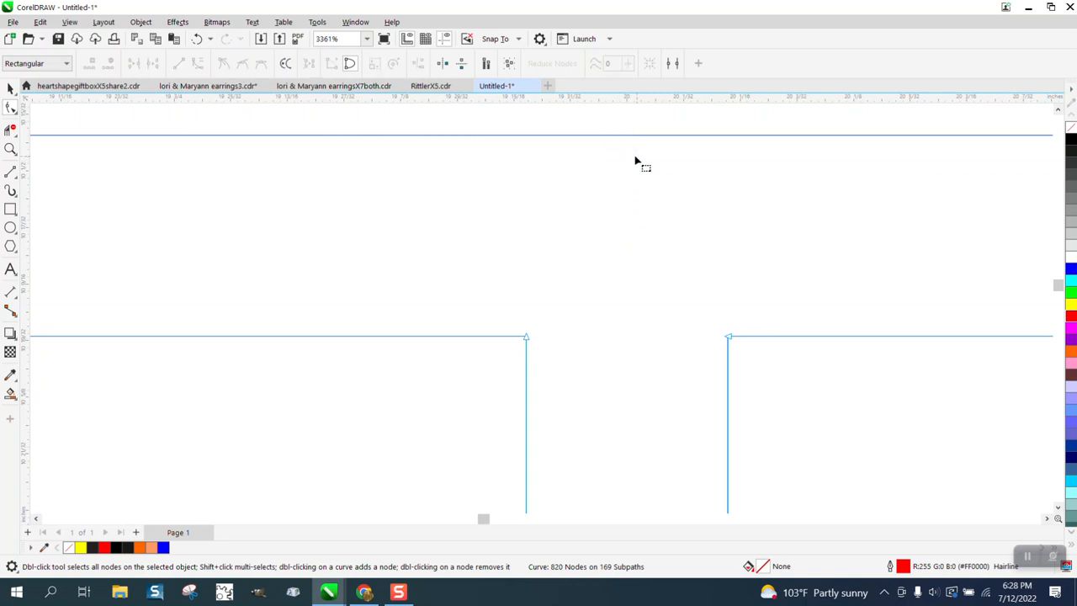
Remove the two small cells inside the hexagon's upper-right corner with Virtual Segment Delete.
scroll(416, 78, "down", 8)
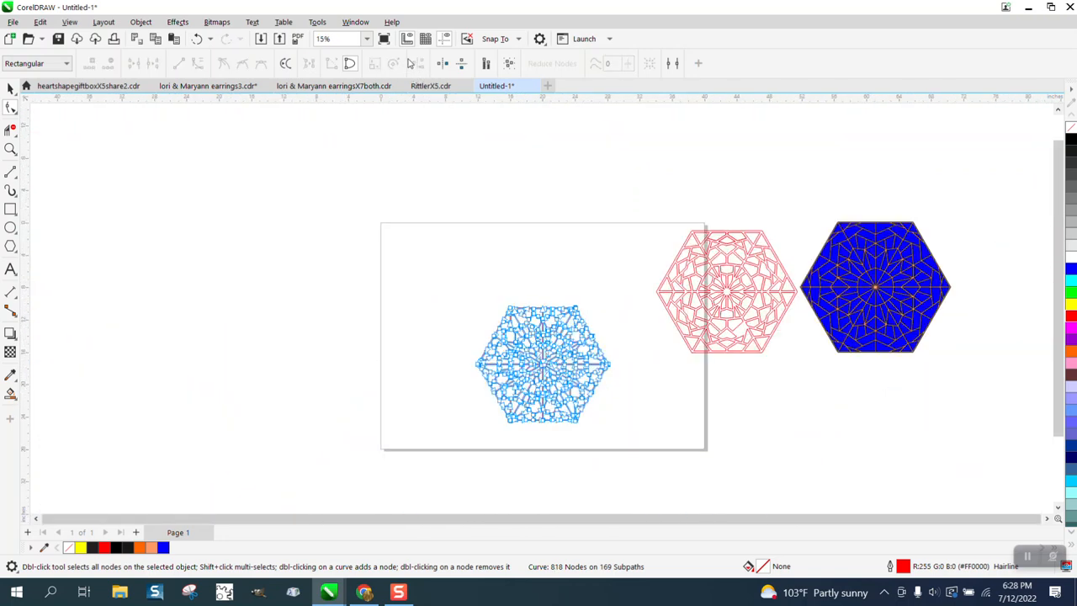
left_click(10, 149)
left_click_drag(489, 297, 641, 448)
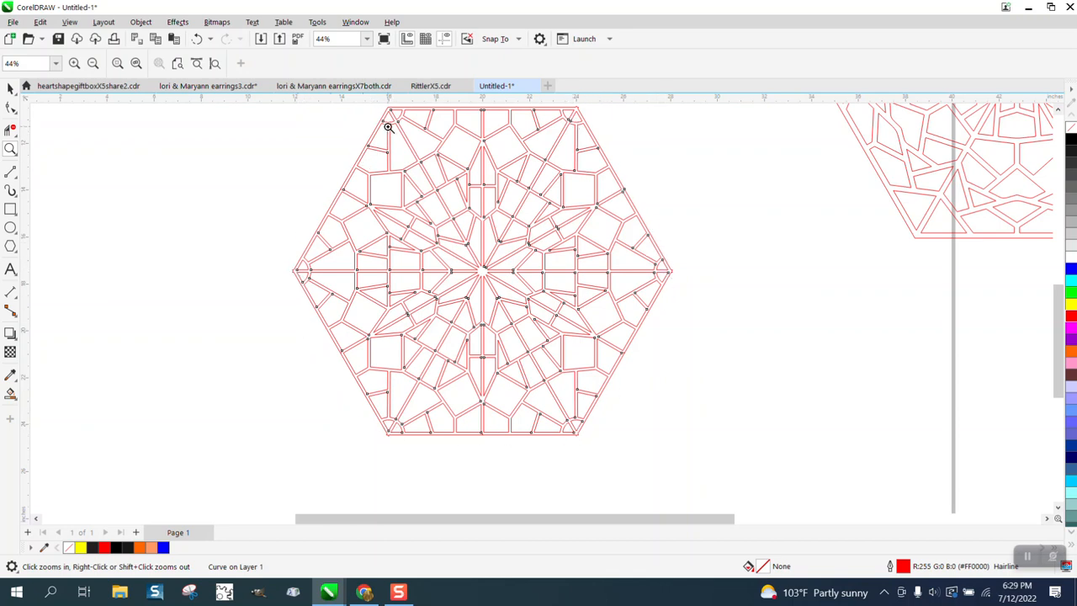
left_click_drag(564, 110, 610, 140)
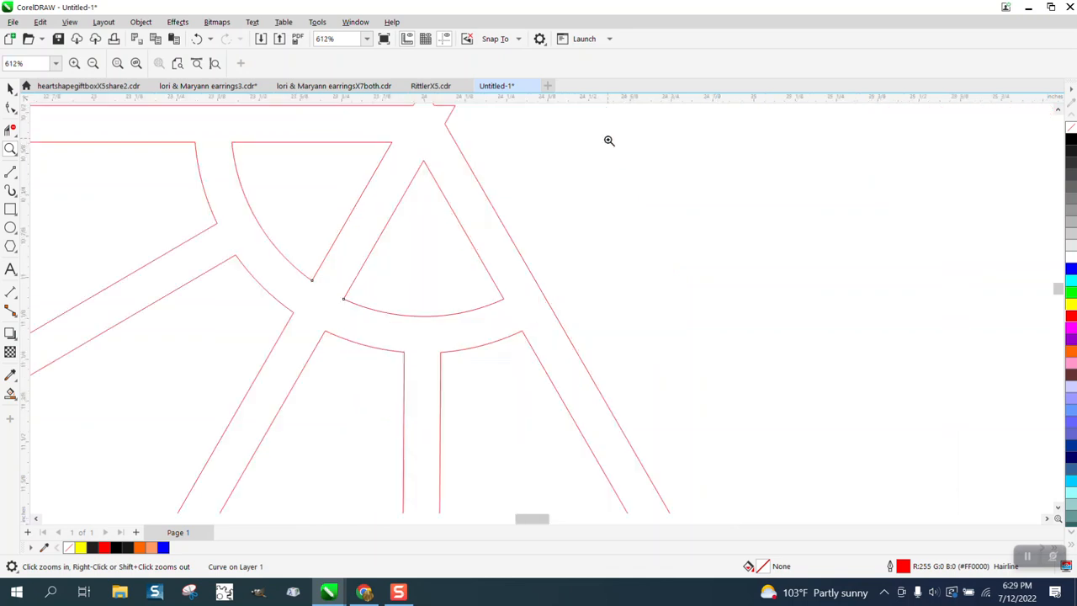
scroll(503, 199, "down", 3)
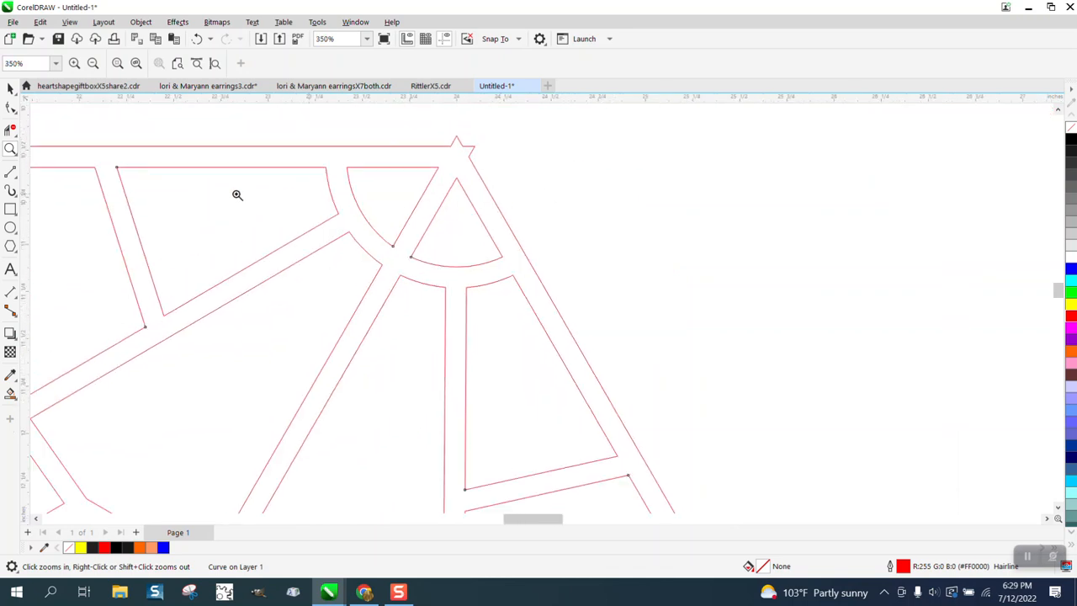
left_click(10, 107)
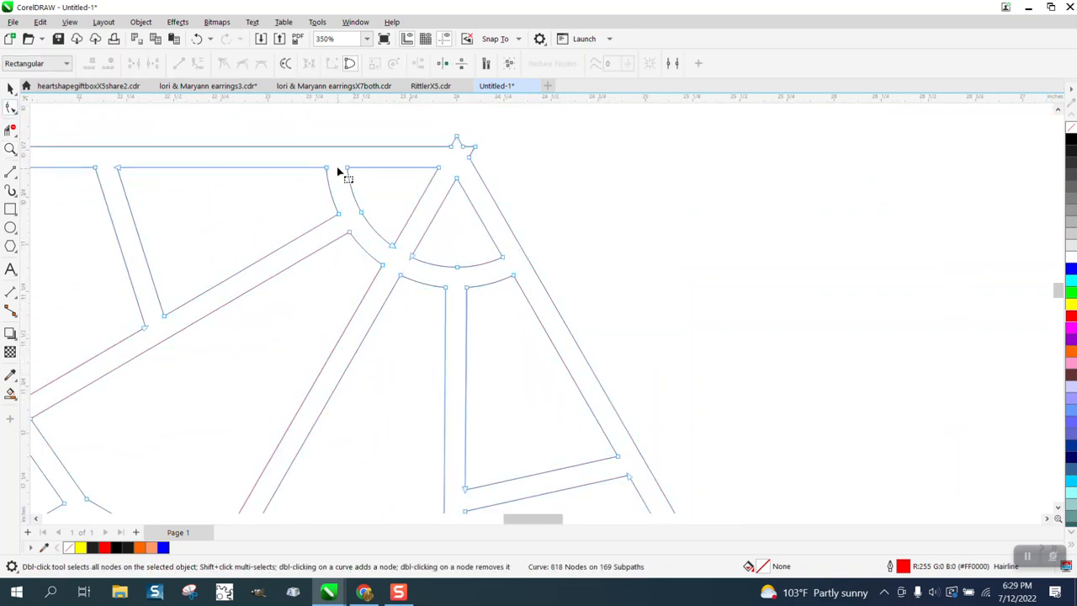
left_click(10, 129)
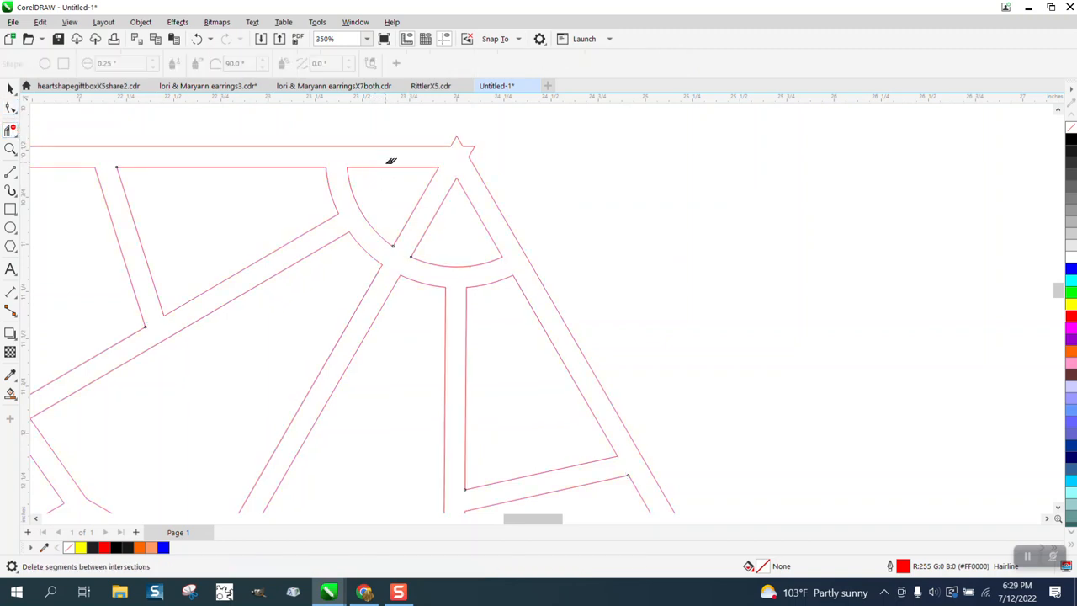
left_click(392, 167)
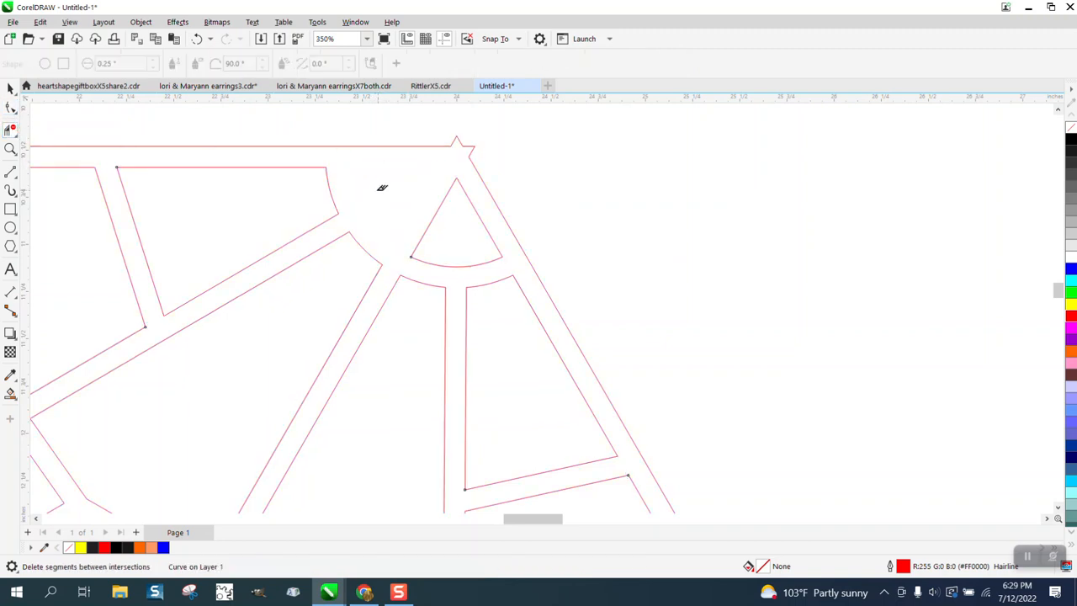
left_click(489, 231)
Delete the protruding and redundant nodes at the hexagon's upper-right corner to leave a single sharp corner.
scroll(407, 181, "down", 2)
scroll(407, 186, "down", 5)
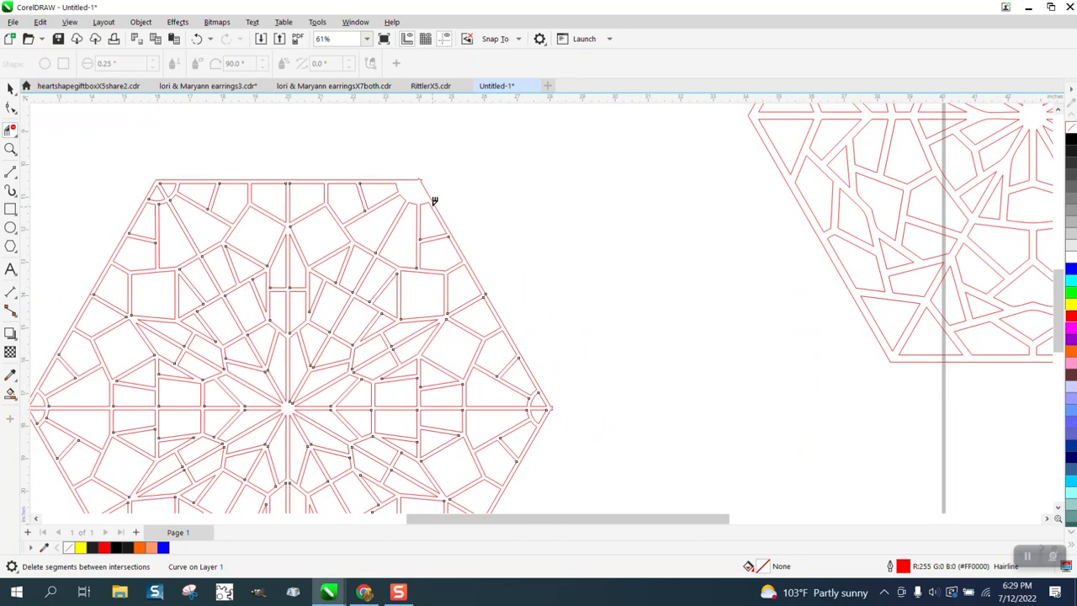
left_click(10, 148)
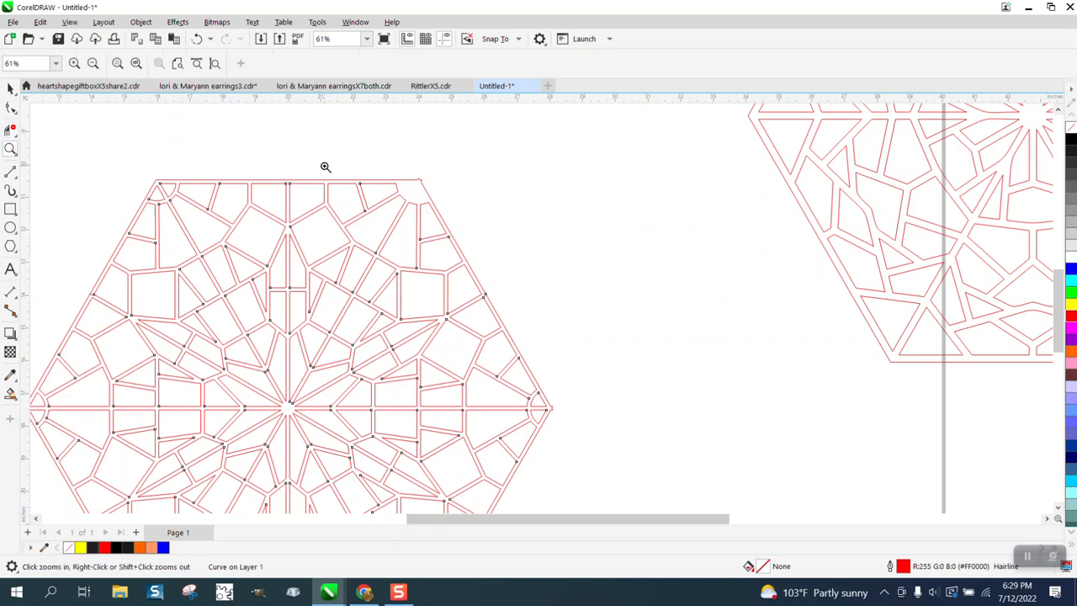
left_click_drag(484, 236, 485, 236)
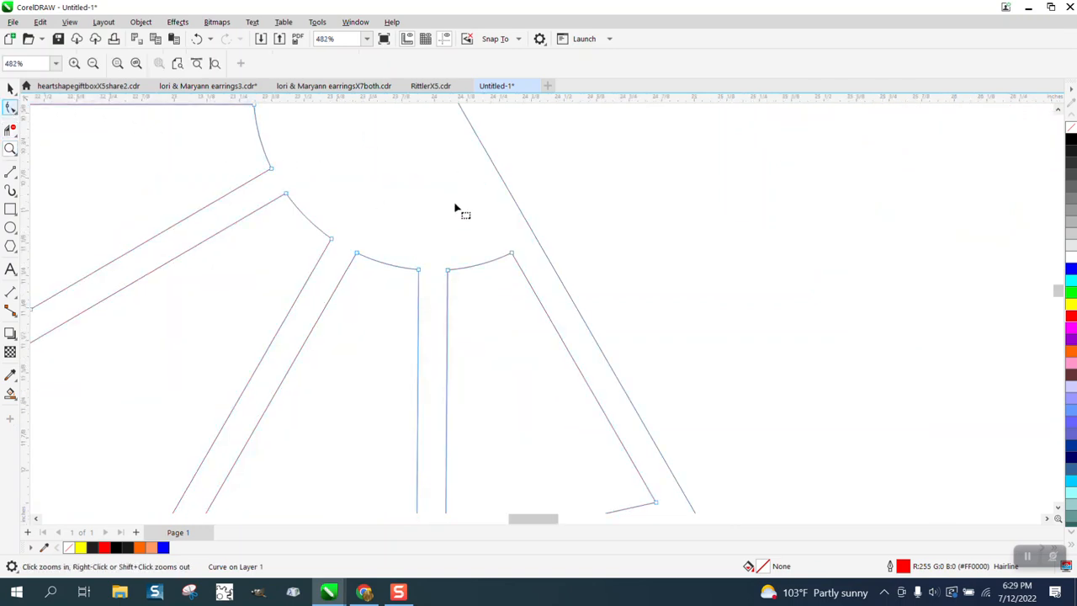
scroll(455, 207, "down", 2)
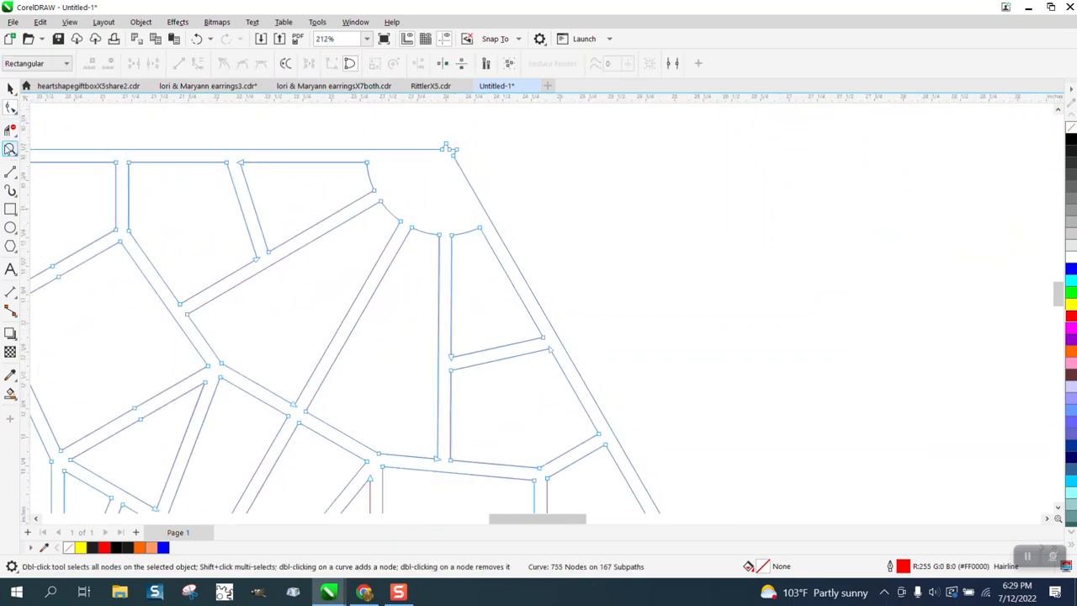
key("z")
left_click_drag(502, 182, 502, 181)
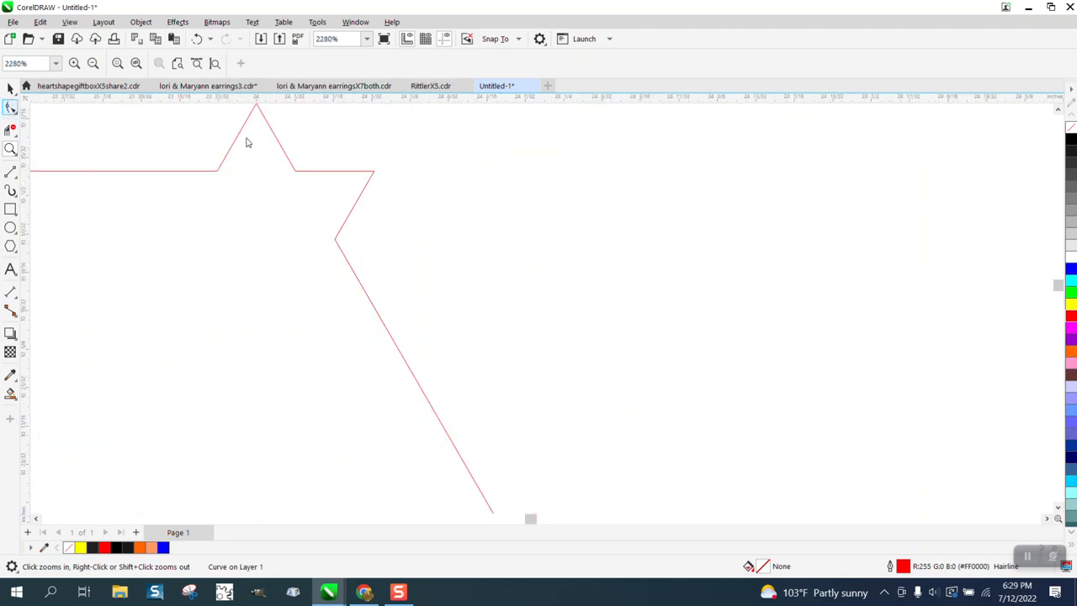
scroll(347, 175, "down", 1)
key("F10")
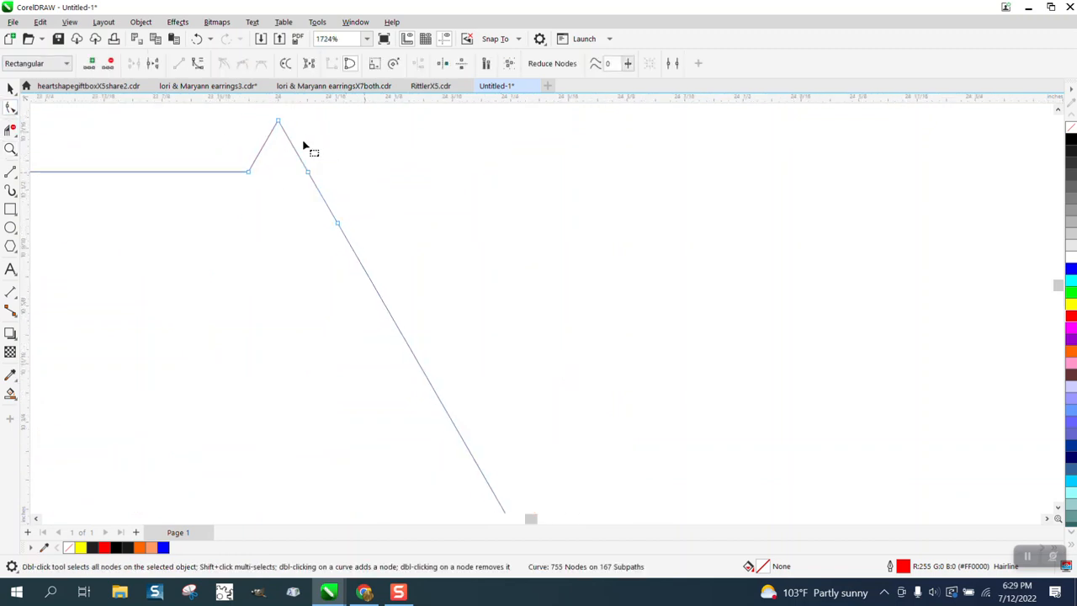
double_click(278, 124)
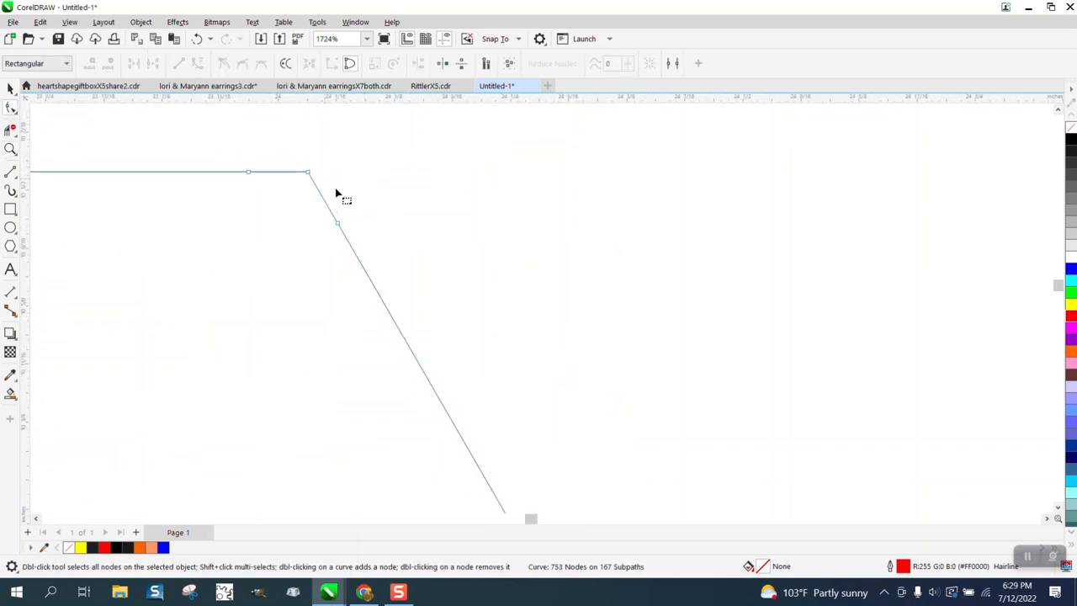
left_click_drag(368, 216, 311, 243)
key("Delete")
left_click_drag(233, 148, 268, 204)
key("Delete")
Start Smart Fill on the cleaned-up hexagon lattice.
scroll(244, 187, "down", 6)
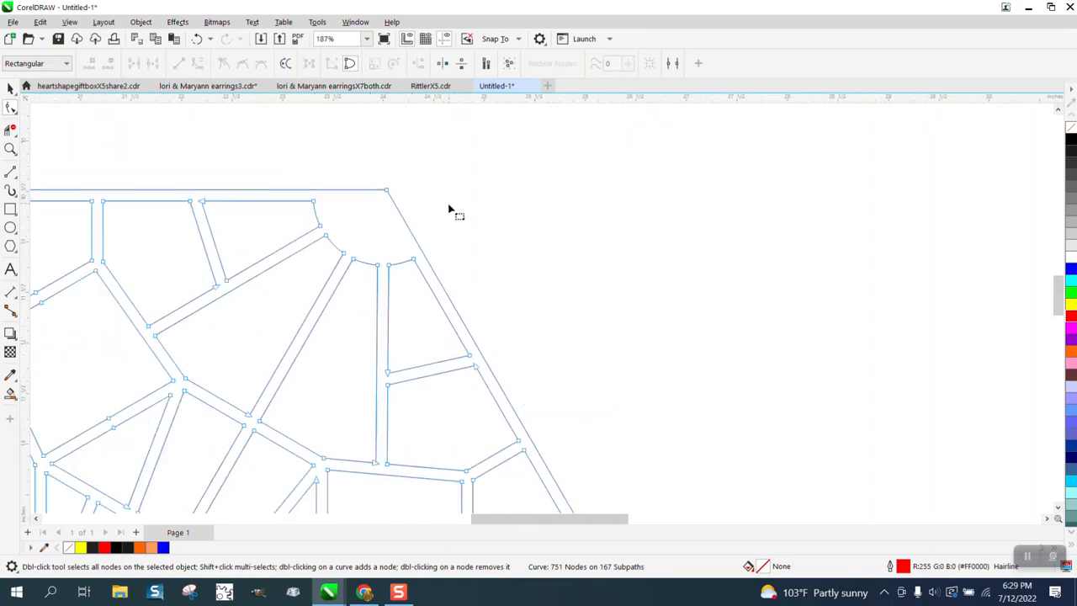
scroll(454, 221, "down", 4)
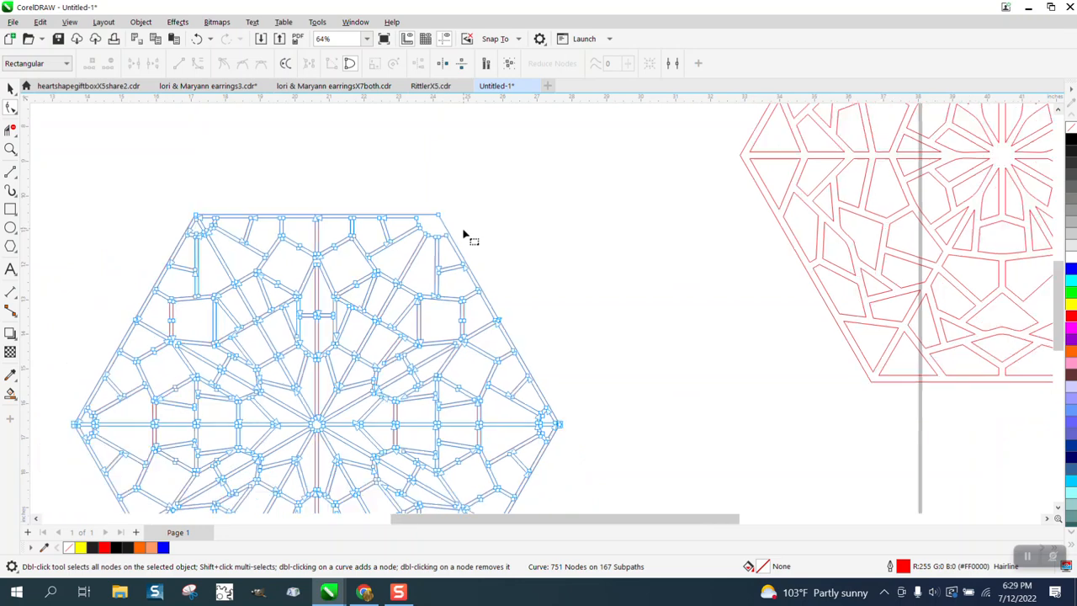
scroll(462, 235, "down", 1)
left_click(11, 393)
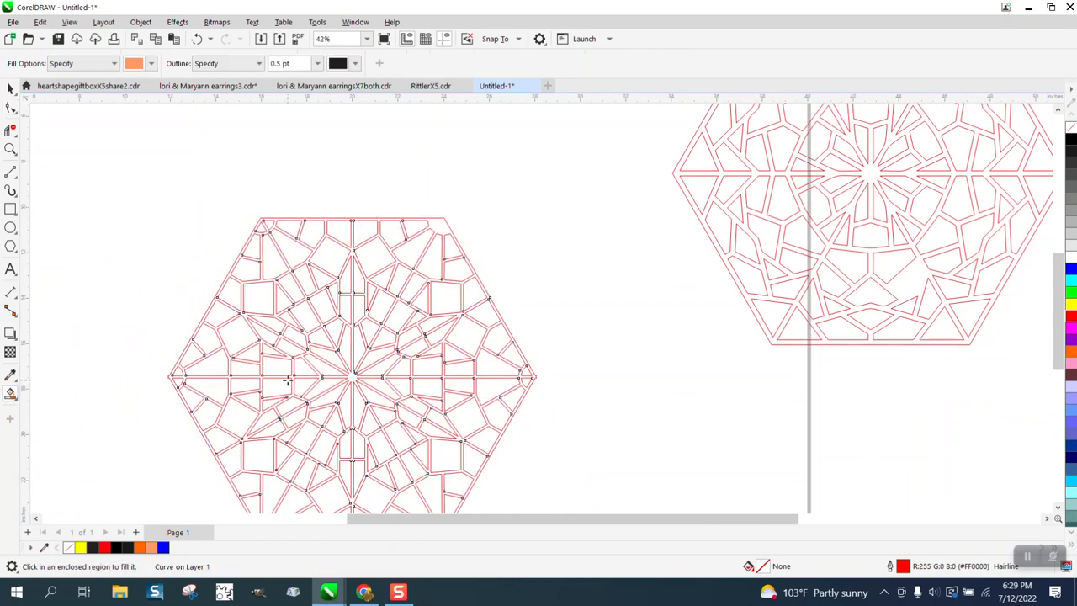